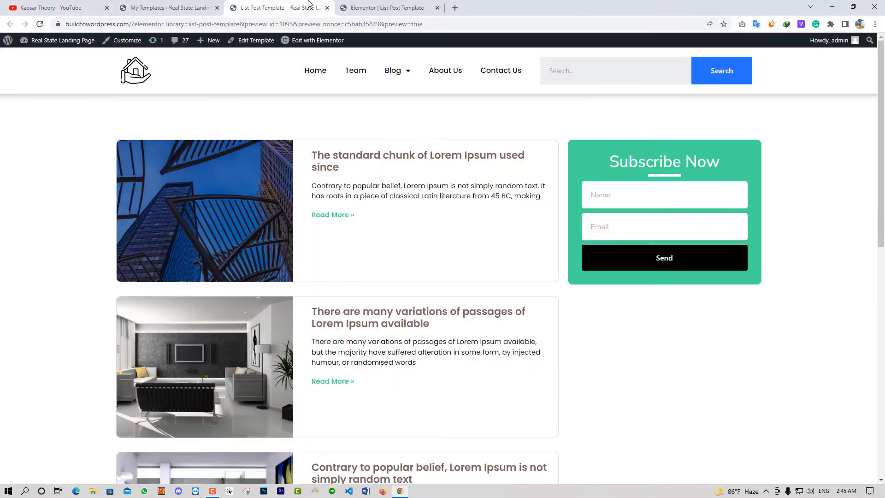
Step: Review the finished List Post Template preview, from the post list and subscribe form down to the last post
{"action": "left_click", "coordinate": [310, 7]}
{"action": "scroll", "coordinate": [406, 323], "scroll_direction": "down", "scroll_amount": 6}
{"action": "scroll", "coordinate": [321, 385], "scroll_direction": "down", "scroll_amount": 4}
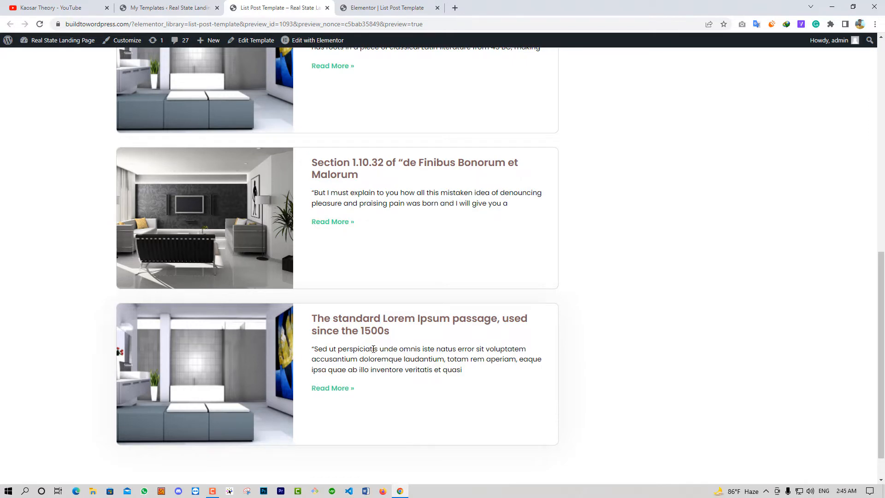
{"action": "scroll", "coordinate": [373, 349], "scroll_direction": "up", "scroll_amount": 10}
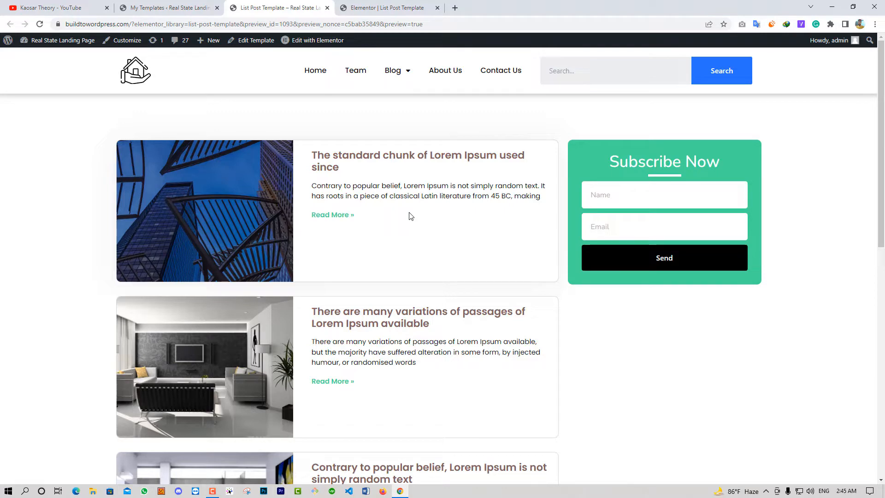
Step: Create a new Archive template named "list post" and dismiss the template library
{"action": "left_click", "coordinate": [191, 7]}
{"action": "left_click", "coordinate": [191, 59]}
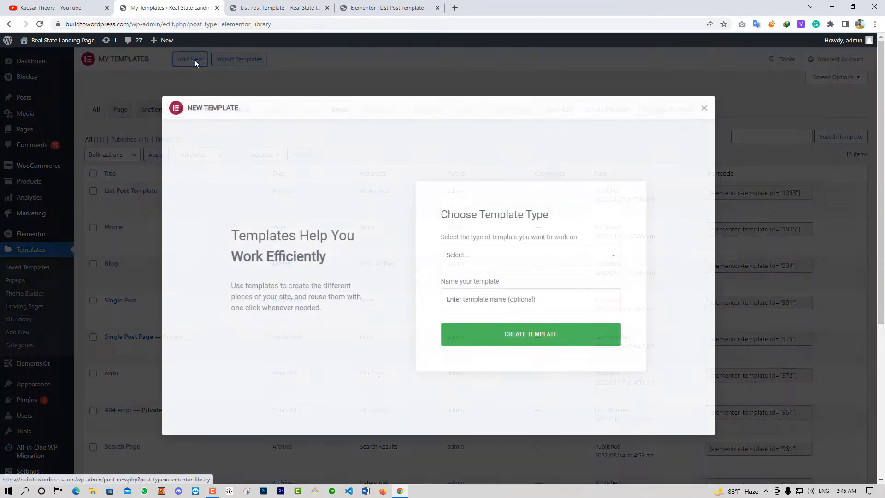
{"action": "left_click", "coordinate": [474, 254]}
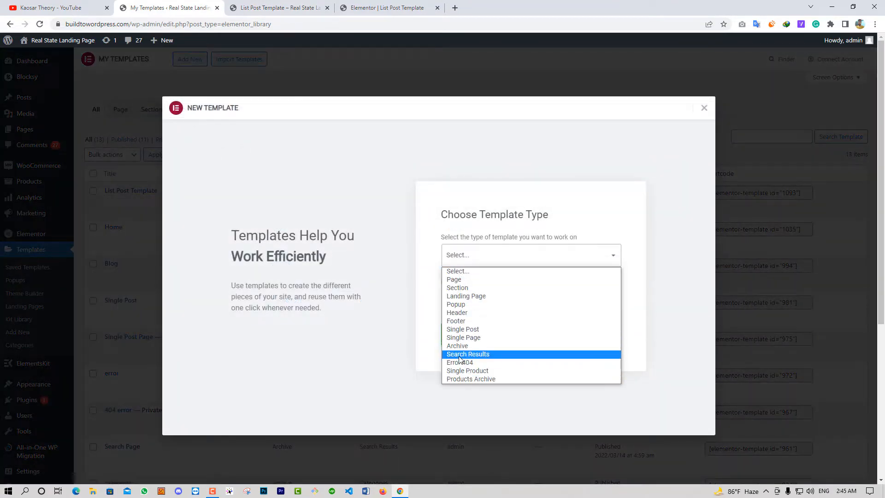
{"action": "left_click", "coordinate": [457, 346]}
{"action": "left_click", "coordinate": [471, 300]}
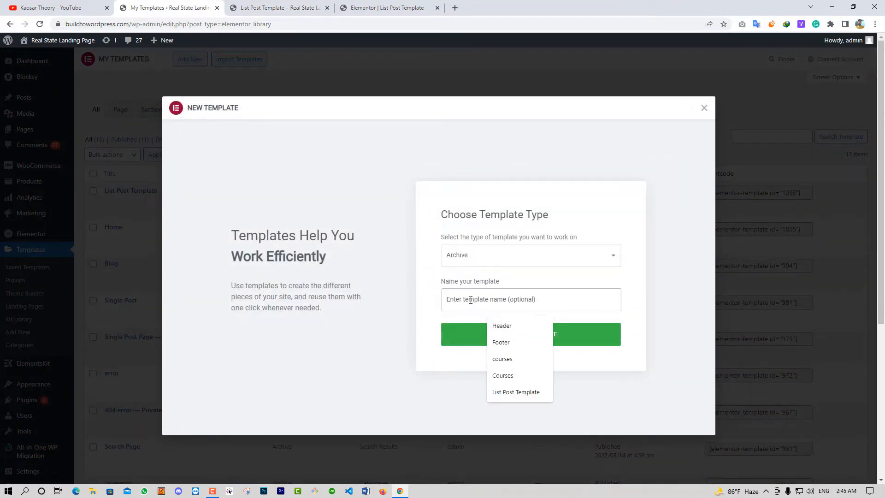
{"action": "type", "text": "list post"}
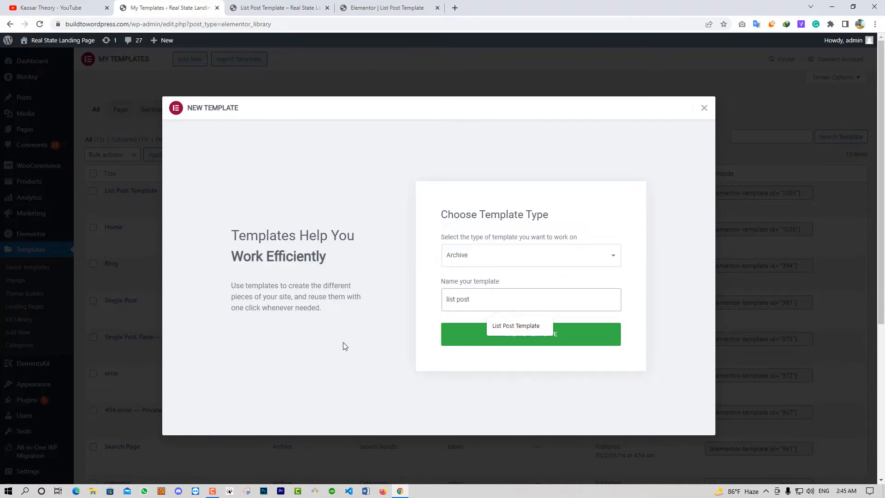
{"action": "left_click", "coordinate": [490, 342]}
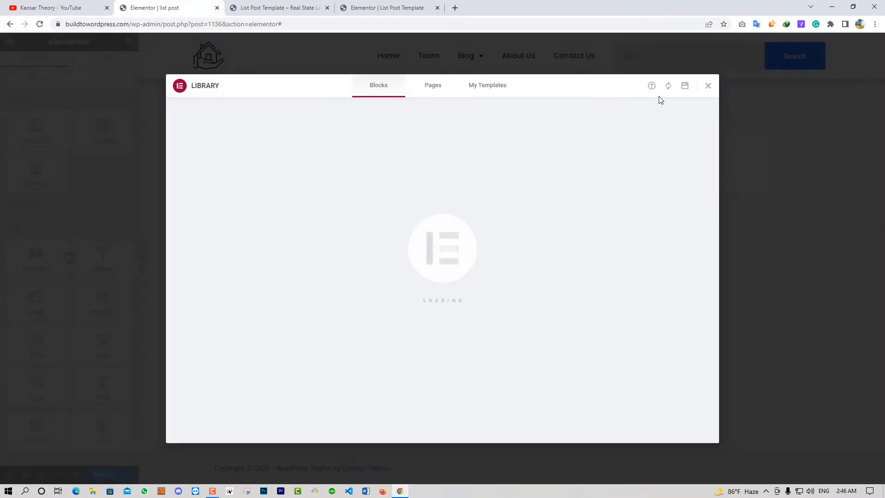
{"action": "left_click", "coordinate": [708, 86]}
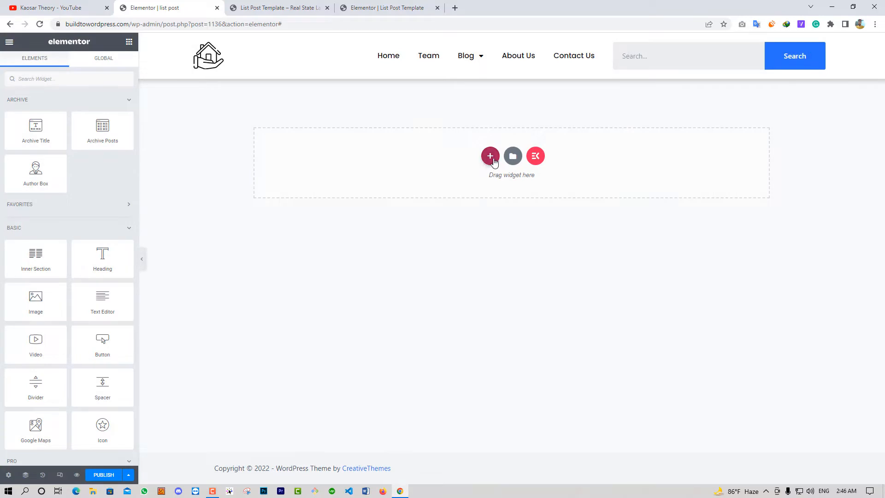
Step: Add a two-column section to the empty template and give it a white global background colour
{"action": "left_click", "coordinate": [490, 156]}
{"action": "left_click", "coordinate": [434, 182]}
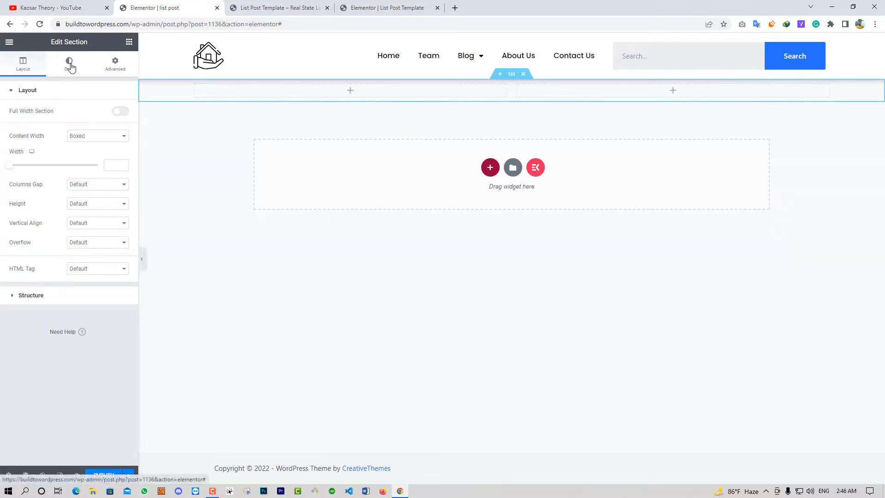
{"action": "left_click", "coordinate": [89, 132]}
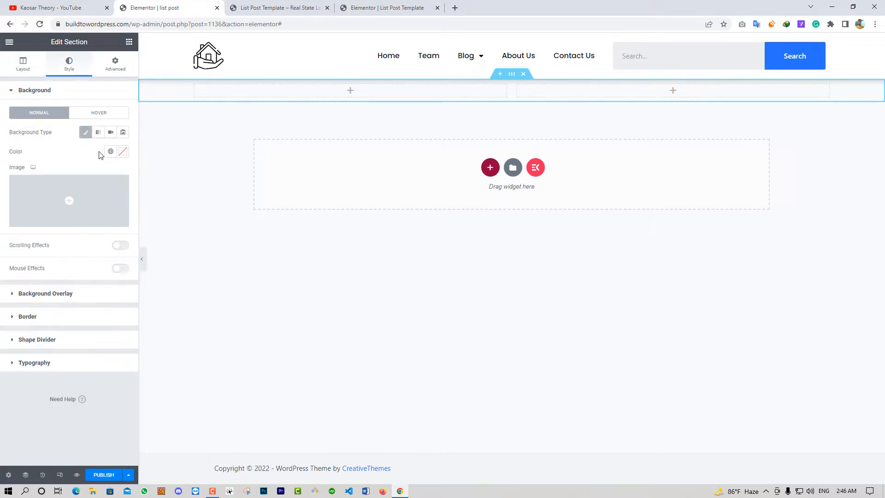
{"action": "left_click", "coordinate": [110, 154]}
{"action": "left_click", "coordinate": [57, 196]}
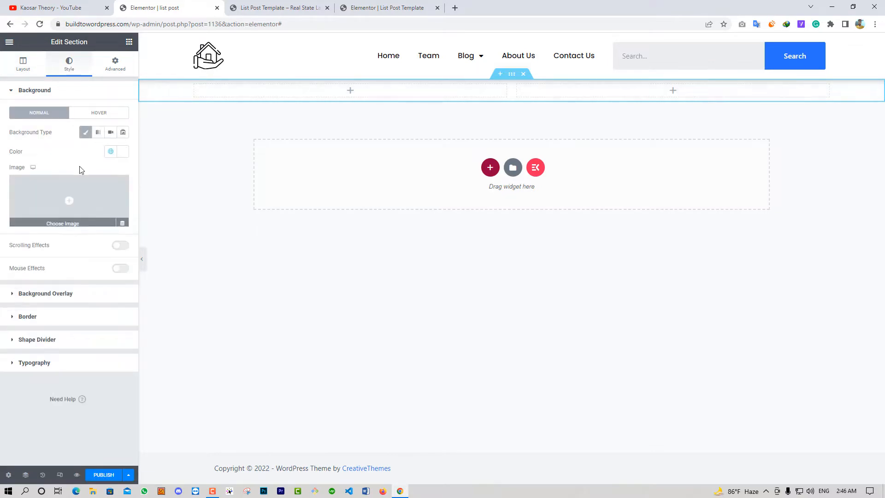
Step: Unlink the section's padding values and set both the top and bottom padding to 100 px
{"action": "left_click", "coordinate": [109, 69]}
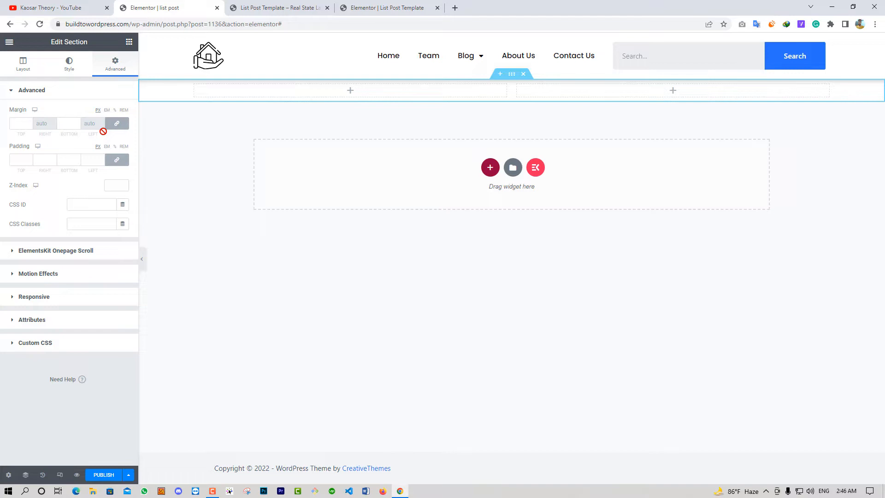
{"action": "left_click", "coordinate": [116, 159]}
{"action": "left_click", "coordinate": [19, 160]}
{"action": "type", "text": "100"}
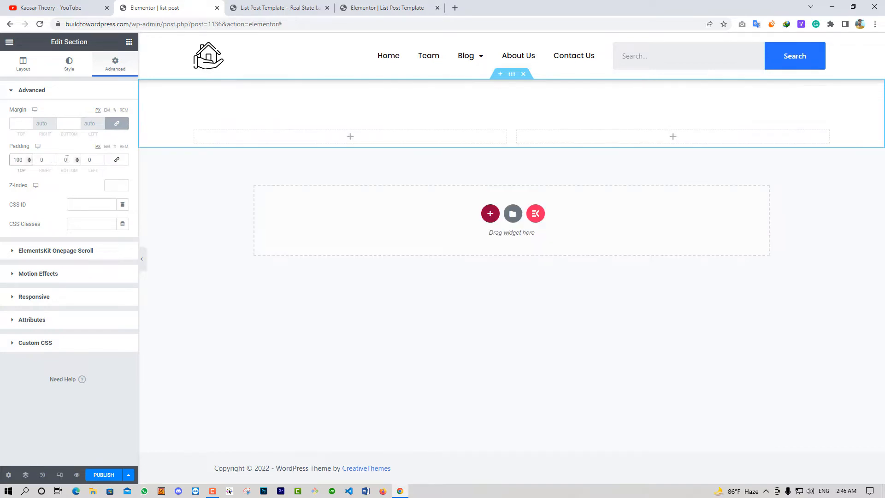
{"action": "key", "text": "Tab"}
{"action": "key", "text": "Tab"}
{"action": "type", "text": "100"}
{"action": "left_click", "coordinate": [129, 42]}
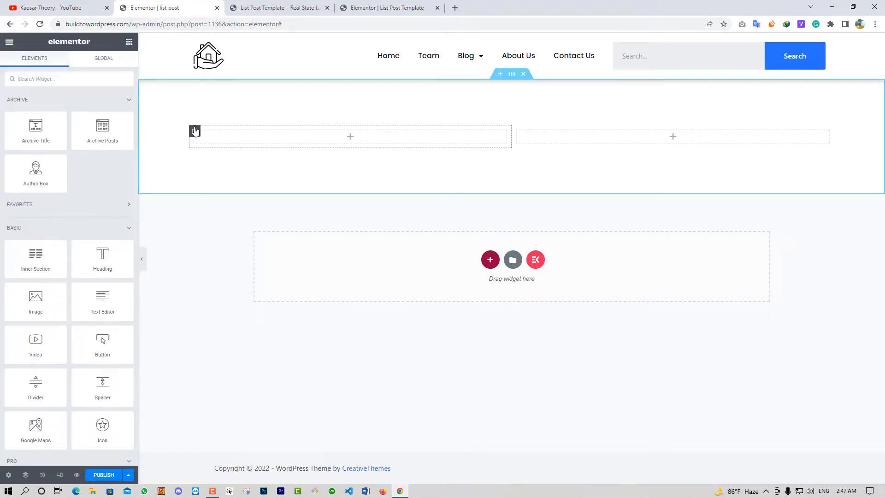
Step: Set the section's left column width to 70%
{"action": "left_click", "coordinate": [195, 132]}
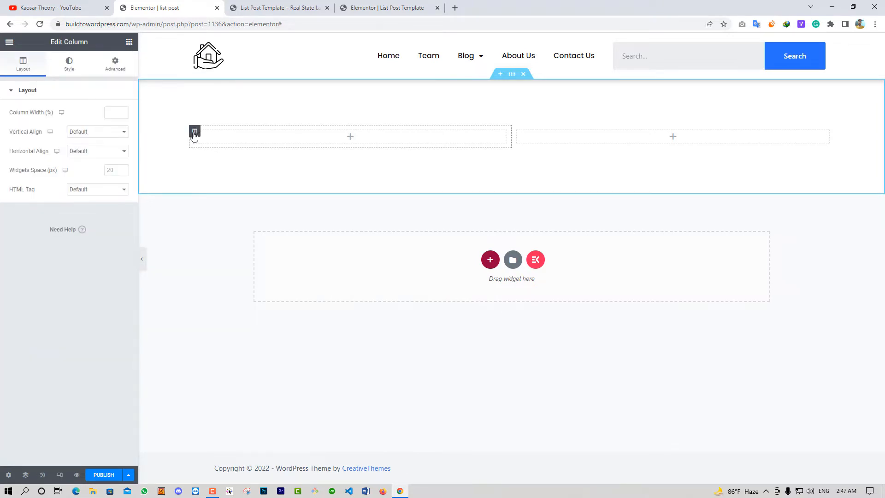
{"action": "left_click", "coordinate": [110, 112]}
{"action": "type", "text": "70"}
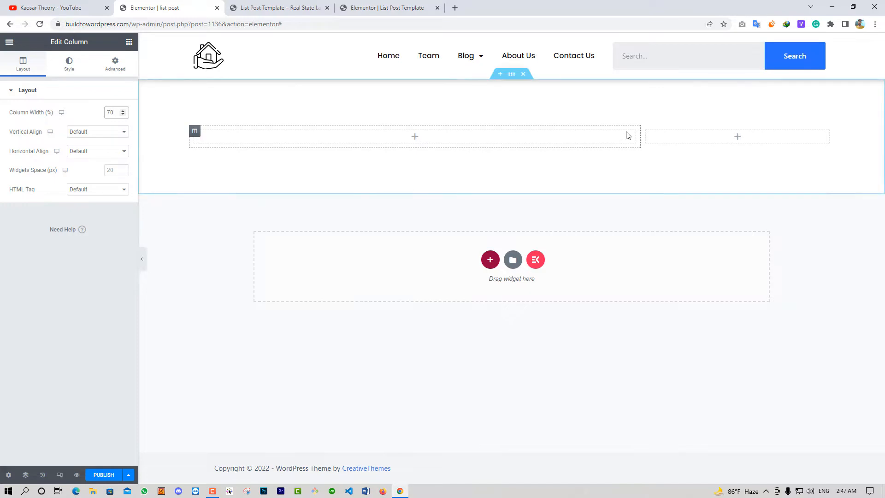
{"action": "left_click", "coordinate": [129, 41]}
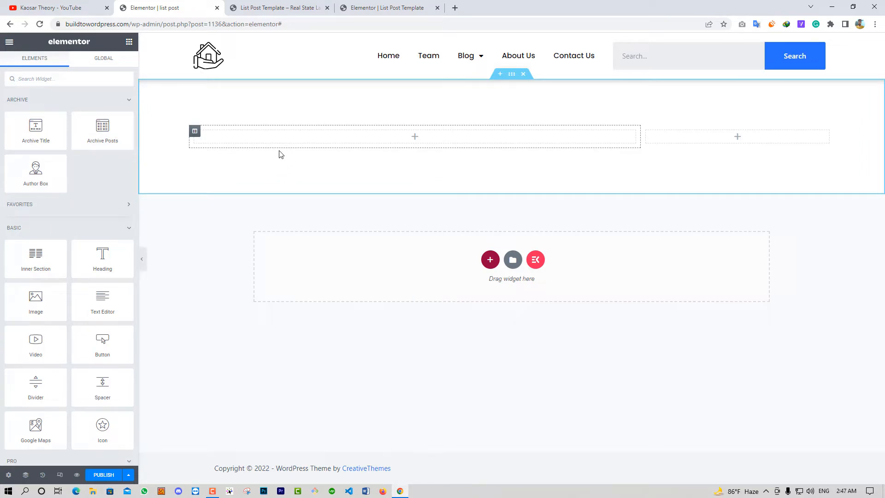
Step: Check the layout in the reference preview, then search the widgets for "post" and place the Posts widget in the wide left column
{"action": "left_click", "coordinate": [276, 8]}
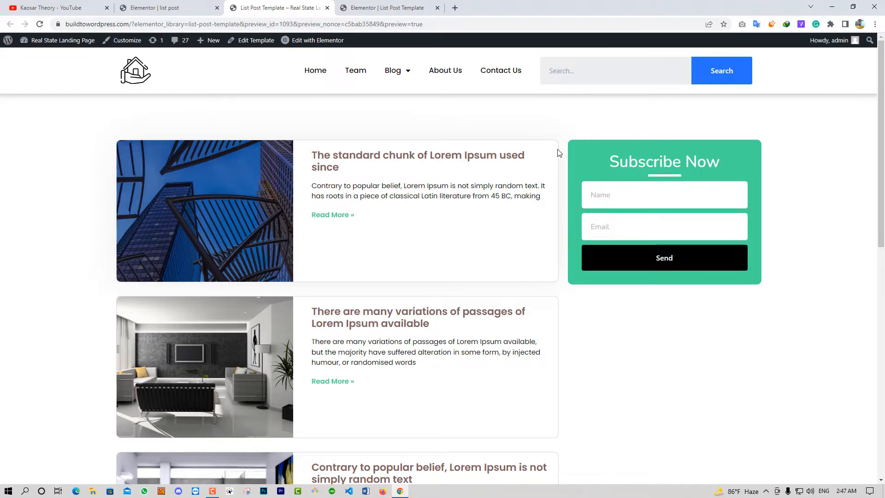
{"action": "left_click", "coordinate": [210, 4]}
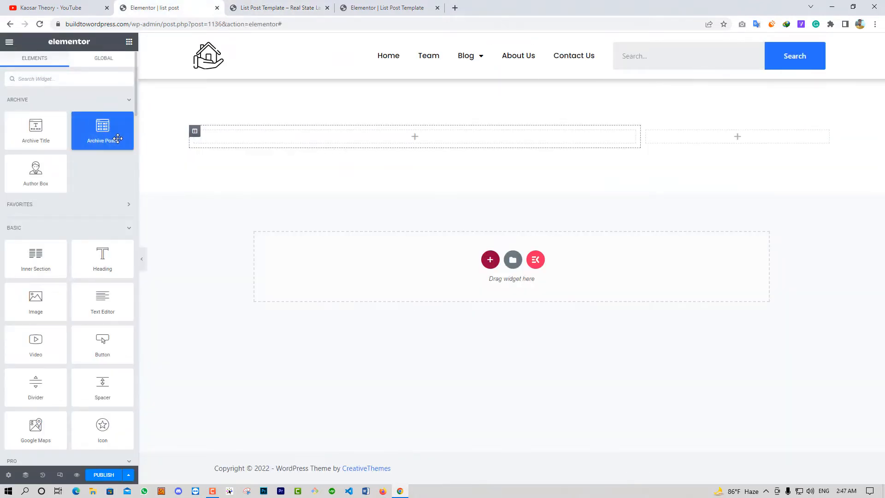
{"action": "left_click", "coordinate": [79, 82]}
{"action": "type", "text": "post"}
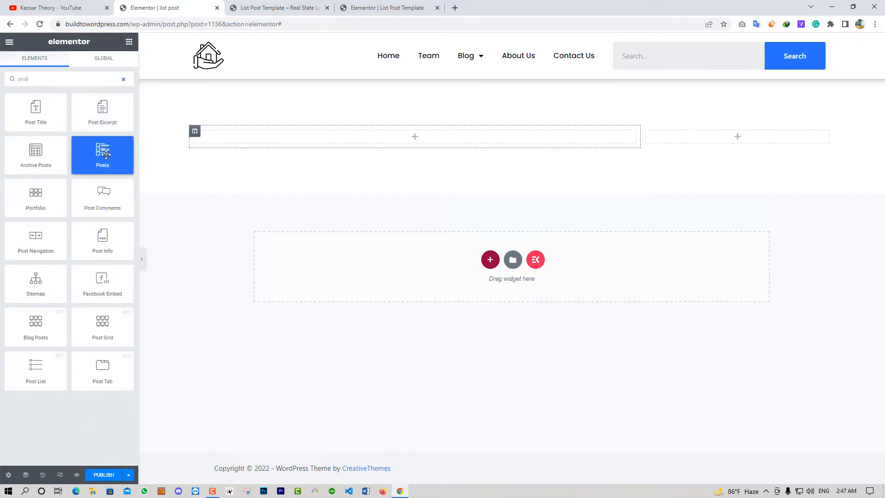
{"action": "left_click_drag", "start_coordinate": [103, 152], "coordinate": [298, 143]}
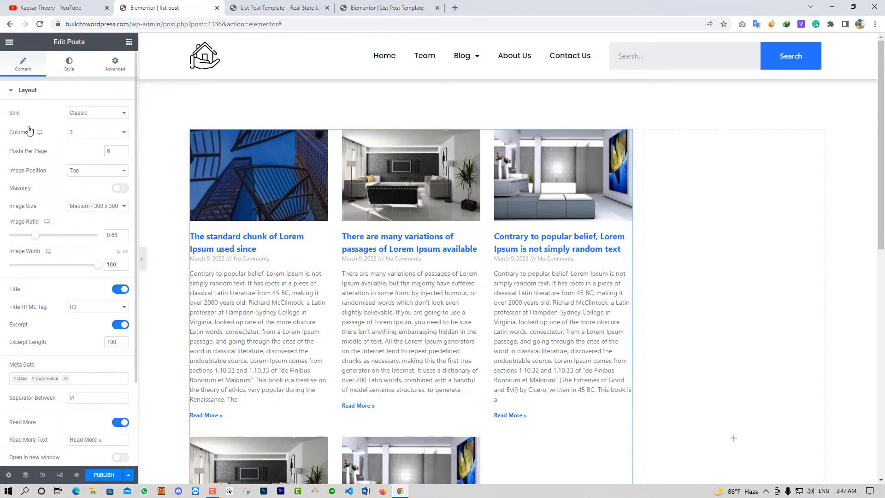
Step: Set the Posts widget's layout to 1 column and 12 posts per page, with the image position at Left
{"action": "left_click", "coordinate": [87, 134]}
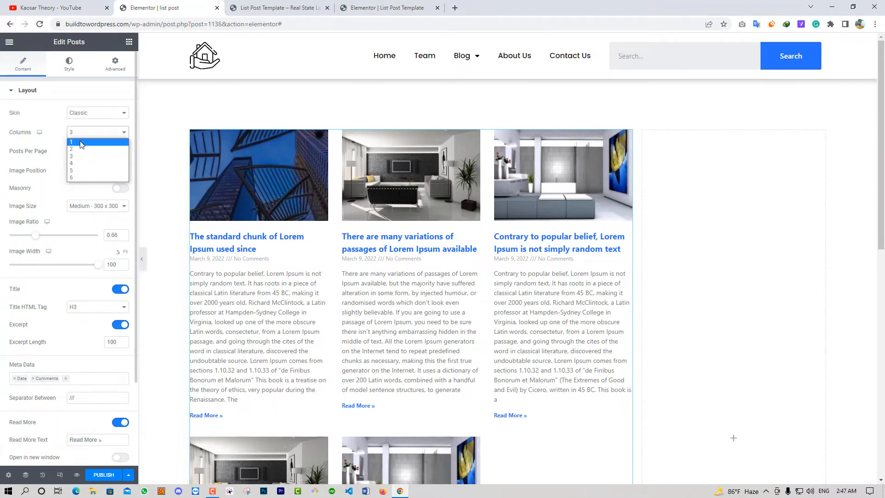
{"action": "left_click", "coordinate": [82, 143]}
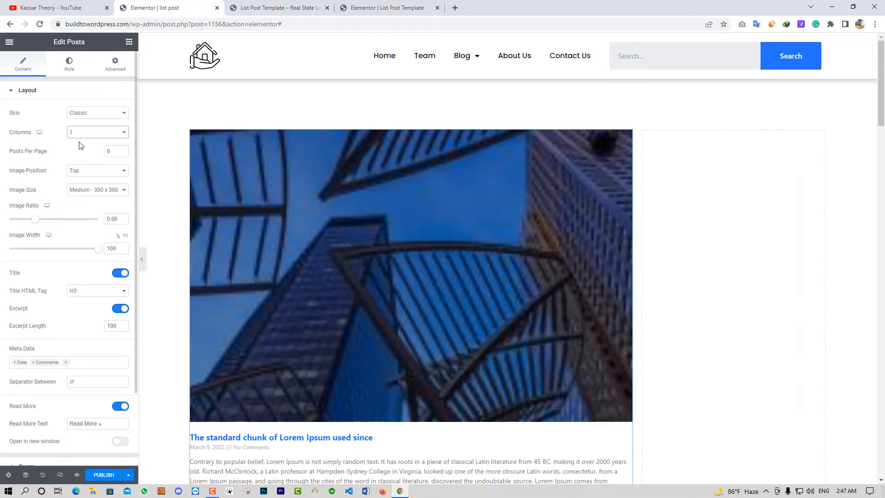
{"action": "double_click", "coordinate": [112, 152]}
{"action": "type", "text": "12"}
{"action": "left_click", "coordinate": [72, 172]}
{"action": "left_click", "coordinate": [75, 179]}
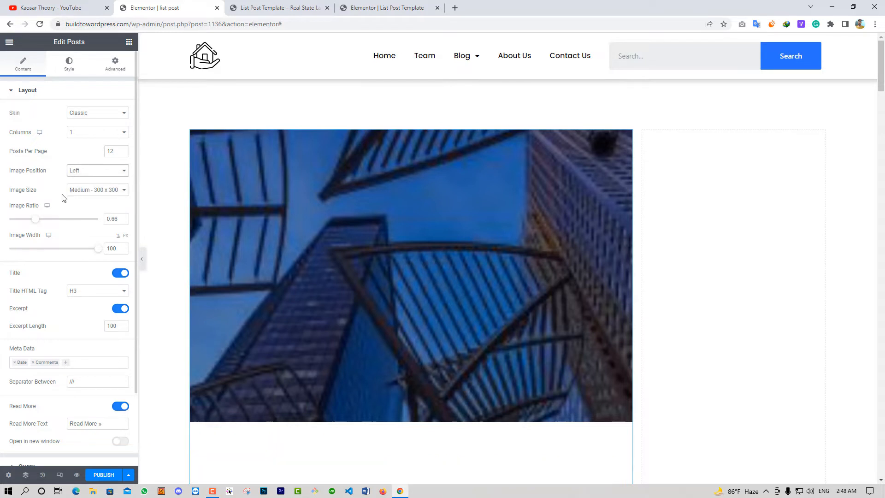
Step: Set the post images to Full size with an image ratio of 0.8 and an image width of 40%
{"action": "left_click", "coordinate": [80, 190]}
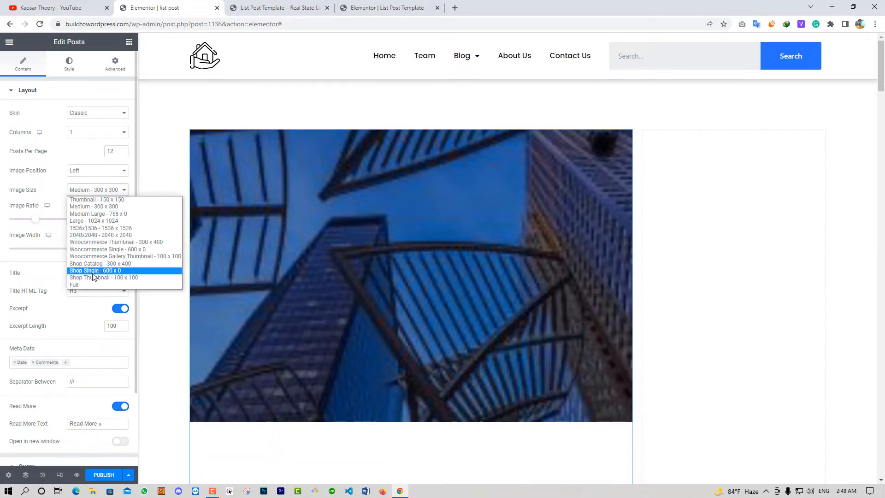
{"action": "left_click", "coordinate": [80, 283]}
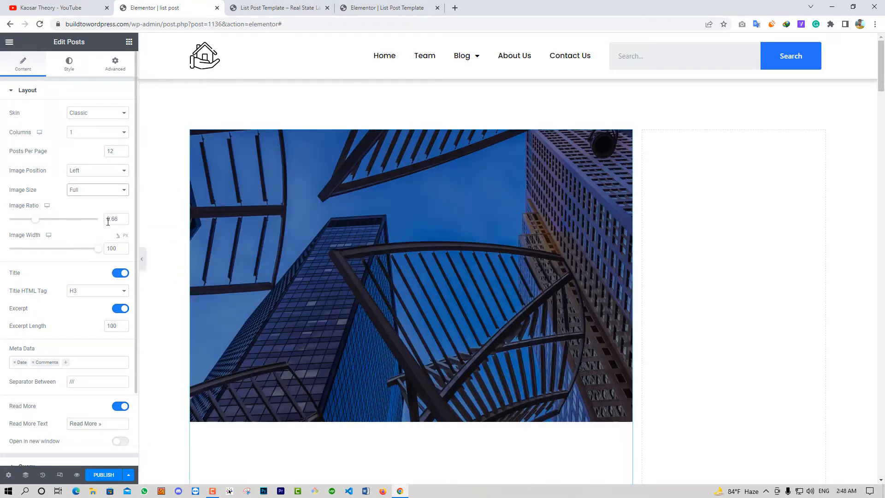
{"action": "left_click", "coordinate": [117, 219]}
{"action": "type", "text": "8"}
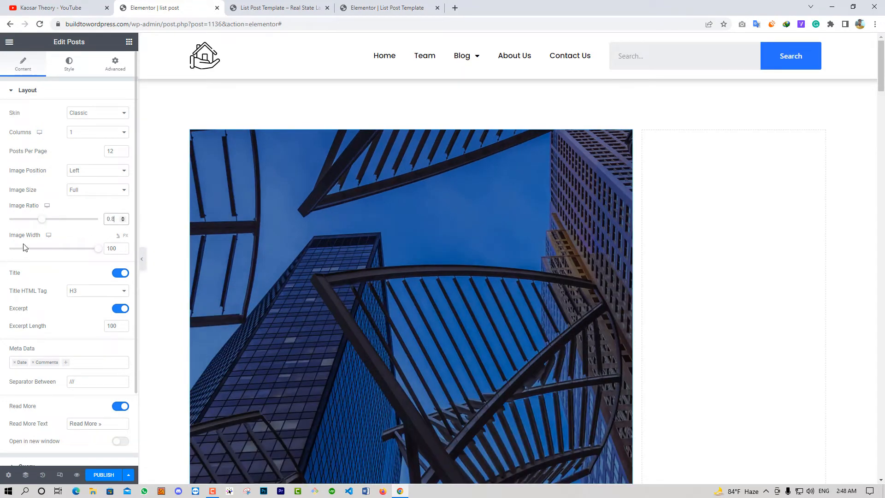
{"action": "double_click", "coordinate": [117, 248]}
{"action": "type", "text": "40"}
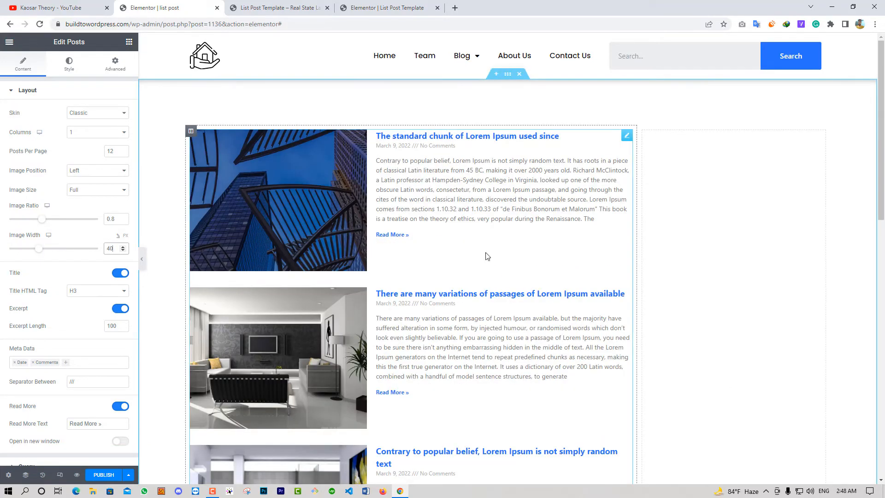
Step: Set the post title's HTML tag to H2 and the excerpt length to 25
{"action": "scroll", "coordinate": [59, 227], "scroll_direction": "down", "scroll_amount": 2}
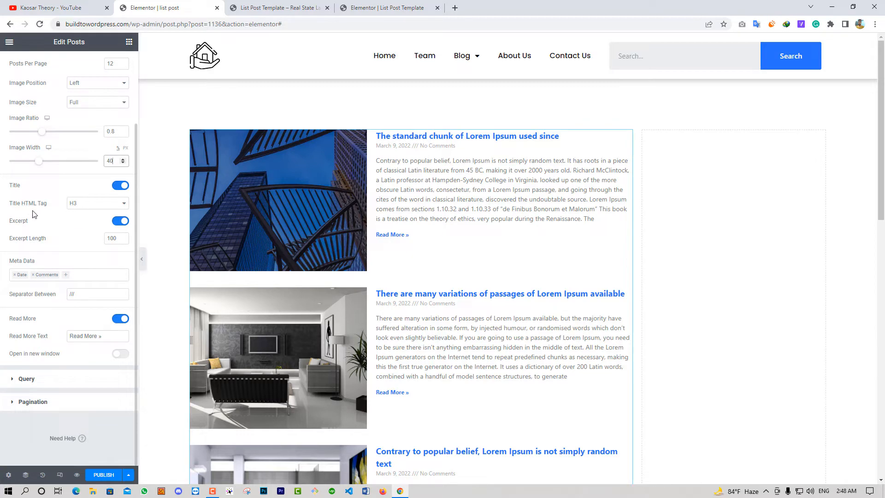
{"action": "left_click", "coordinate": [71, 204]}
{"action": "left_click", "coordinate": [80, 221]}
{"action": "double_click", "coordinate": [112, 239]}
{"action": "type", "text": "25"}
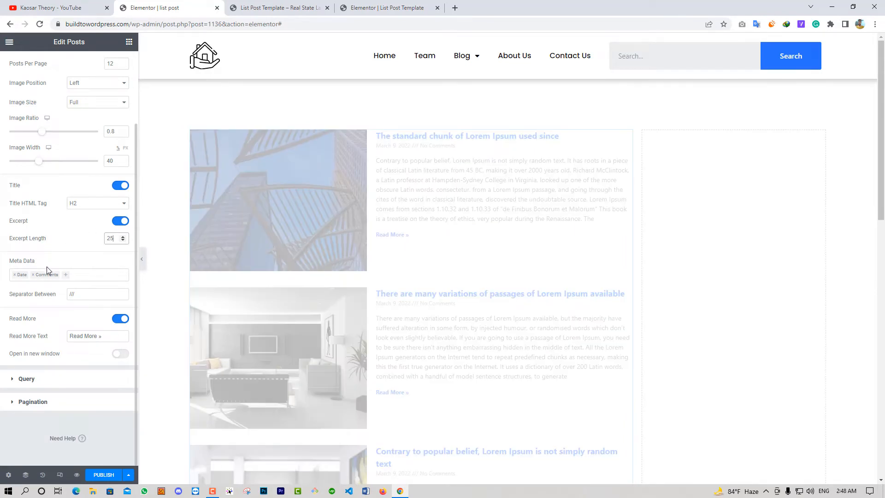
Step: Remove the Date and Comments metadata from the posts and clear the separator text between them
{"action": "left_click", "coordinate": [14, 275]}
{"action": "left_click", "coordinate": [14, 276]}
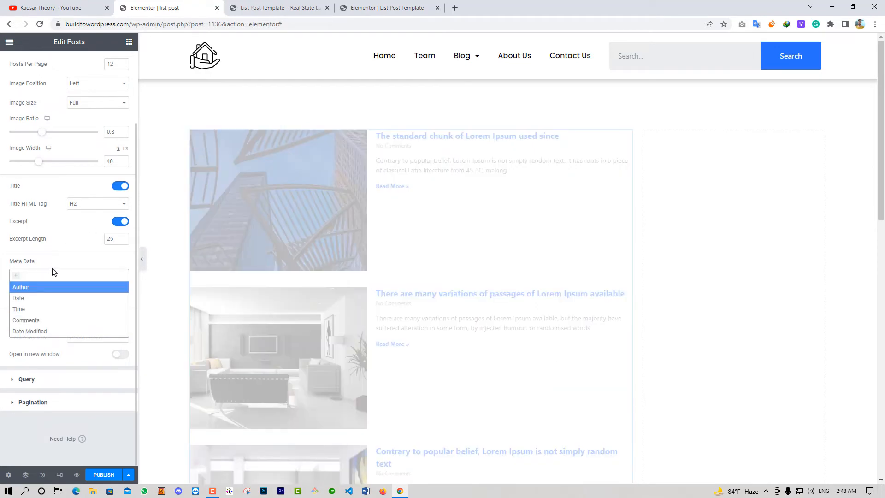
{"action": "left_click", "coordinate": [57, 263]}
{"action": "double_click", "coordinate": [79, 295]}
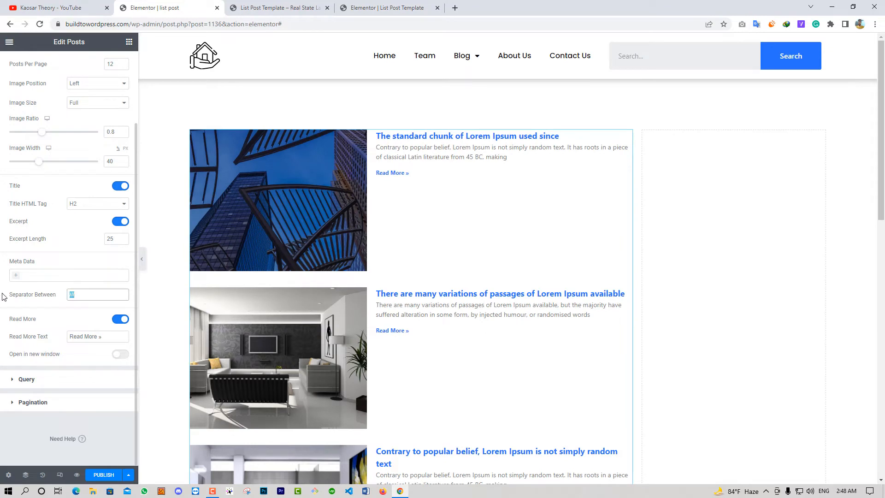
{"action": "key", "text": "BackSpace"}
Step: Review the Posts widget's query settings and the available source options
{"action": "left_click", "coordinate": [25, 381]}
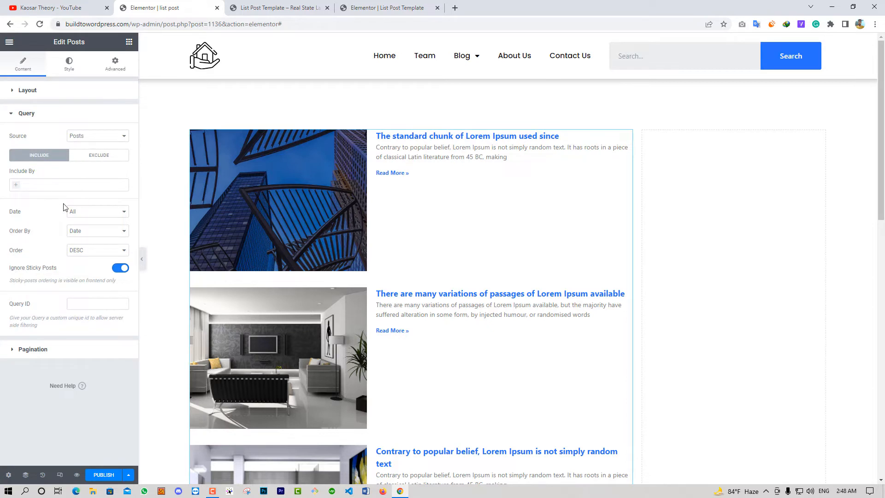
{"action": "left_click", "coordinate": [89, 138]}
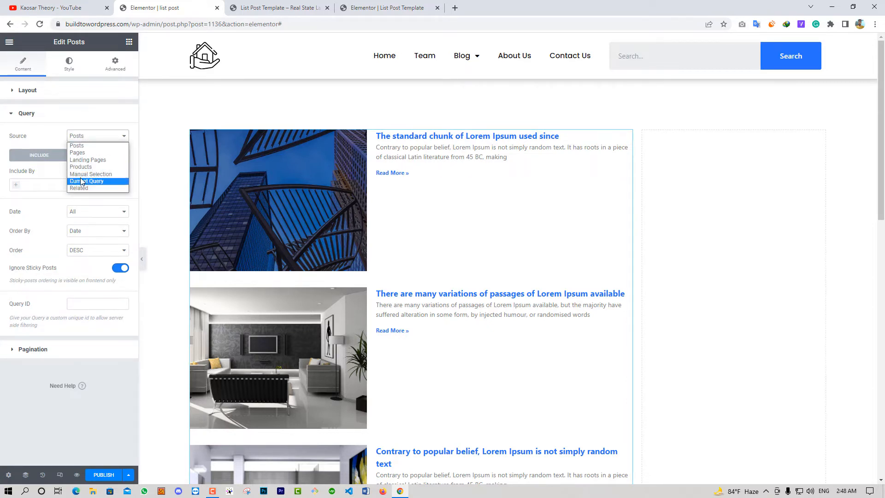
{"action": "left_click", "coordinate": [52, 205]}
{"action": "left_click", "coordinate": [50, 114]}
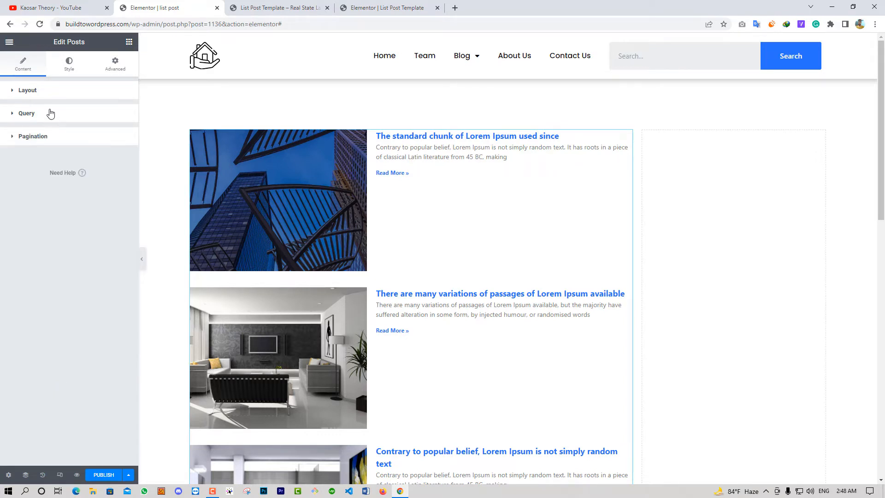
Step: Set the rows gap between the posts to 30 in the Posts widget's style settings
{"action": "left_click", "coordinate": [69, 65]}
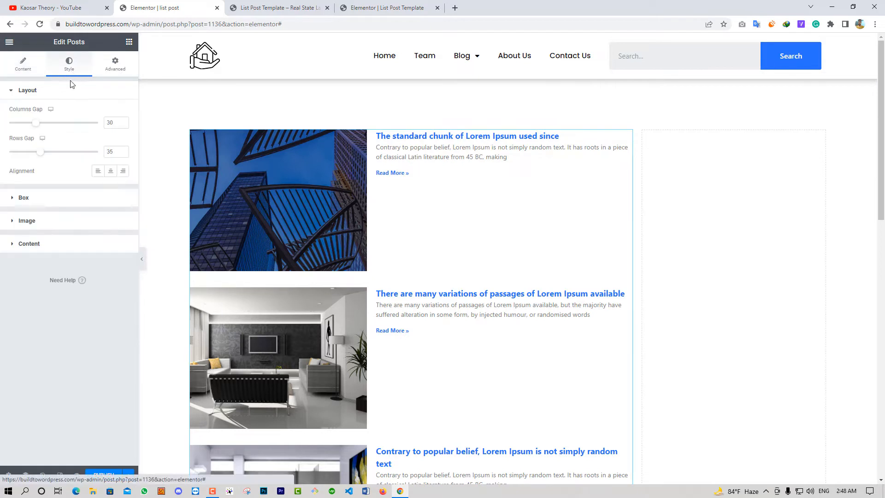
{"action": "left_click", "coordinate": [113, 151]}
{"action": "key", "text": "BackSpace"}
{"action": "type", "text": "0"}
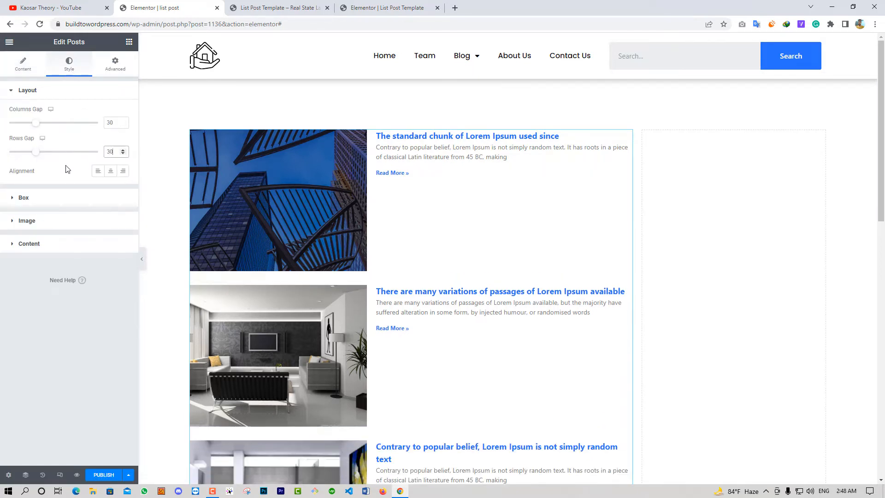
Step: Give the post boxes a border width of 1 on all sides and a border radius of 10
{"action": "left_click", "coordinate": [69, 199]}
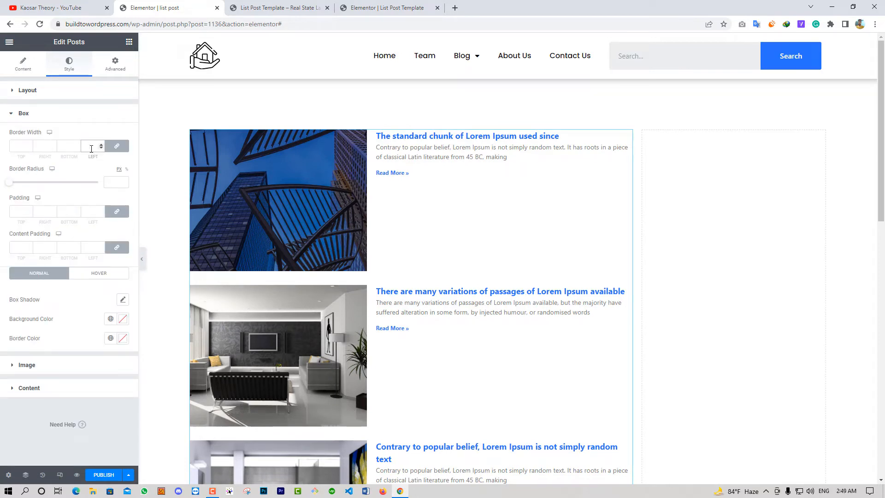
{"action": "type", "text": "1"}
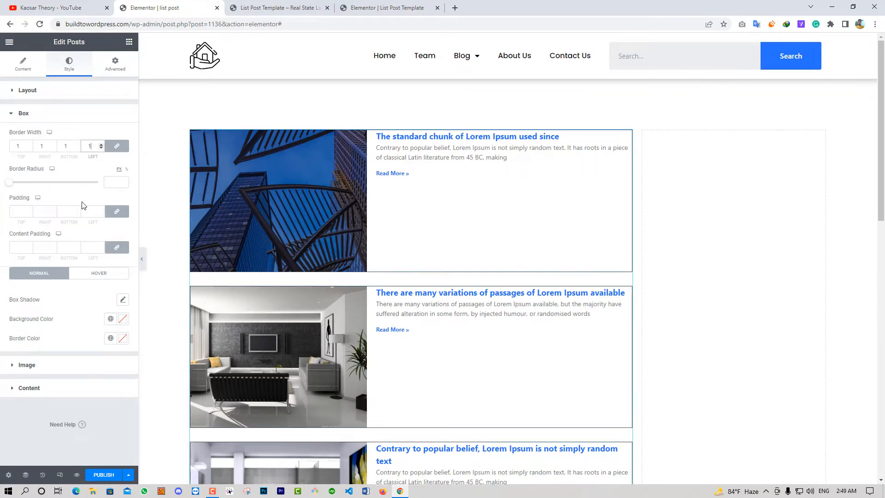
{"action": "left_click", "coordinate": [116, 184]}
{"action": "type", "text": "10"}
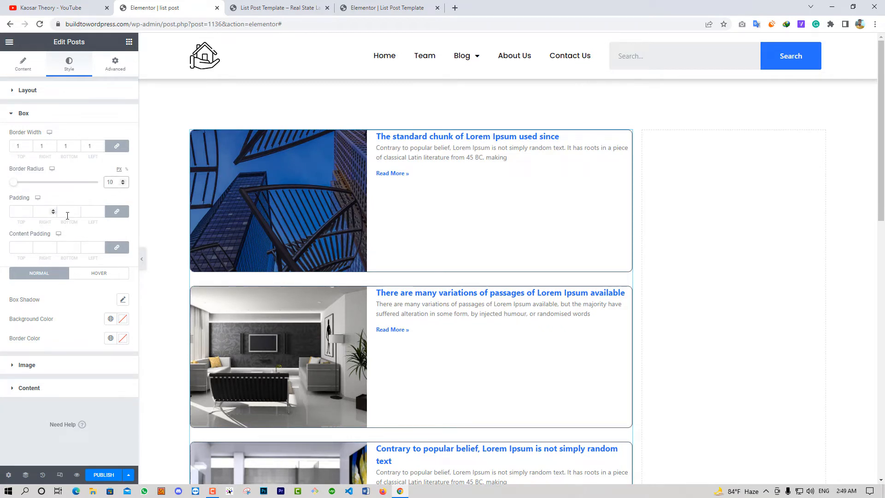
Step: Set the post boxes' content padding to 20 on all sides and their border color to the nearly transparent #0201011F
{"action": "left_click", "coordinate": [90, 213]}
{"action": "left_click", "coordinate": [90, 247]}
{"action": "type", "text": "20"}
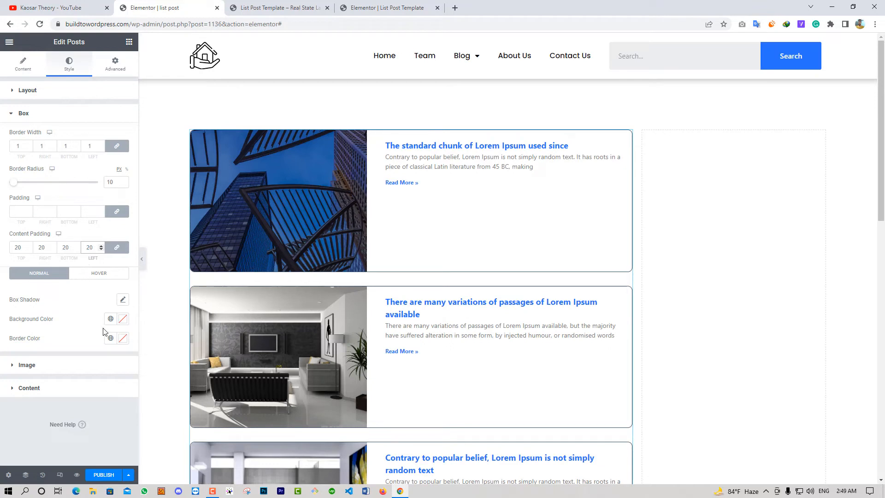
{"action": "left_click", "coordinate": [122, 338]}
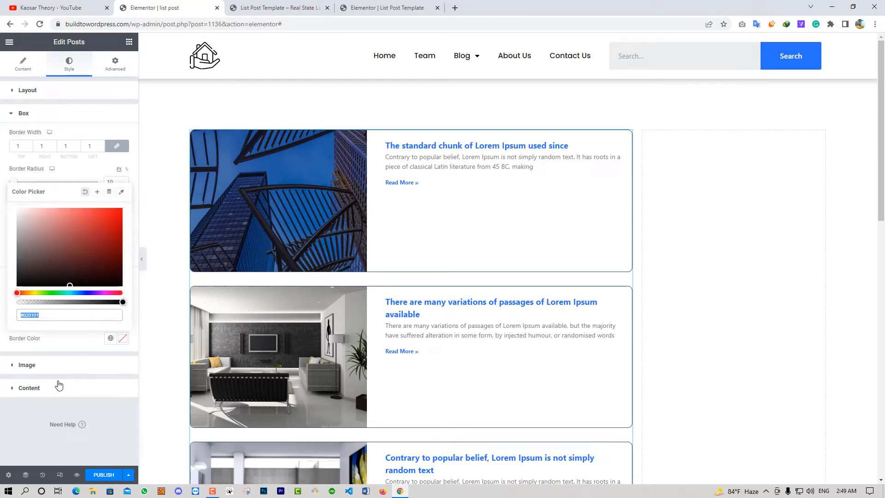
{"action": "left_click", "coordinate": [29, 302]}
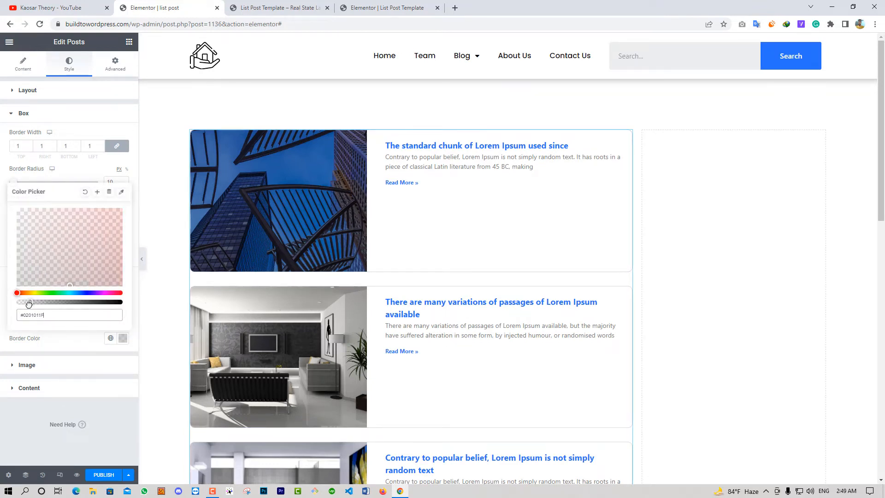
{"action": "left_click", "coordinate": [79, 348]}
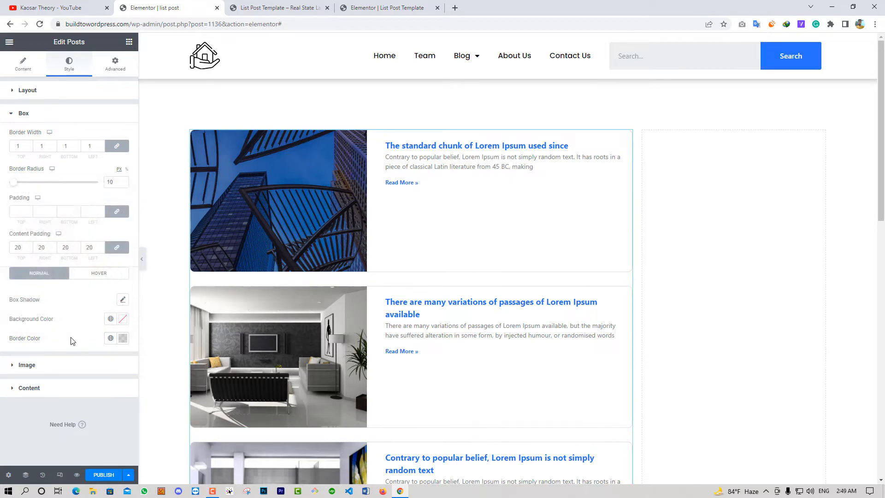
Step: Set the post boxes' normal background to the global Accent color
{"action": "left_click", "coordinate": [110, 318]}
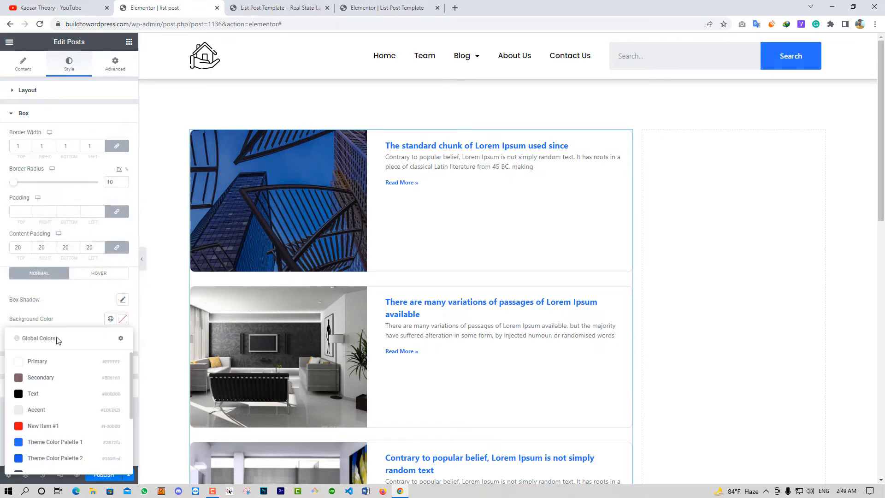
{"action": "left_click", "coordinate": [39, 409]}
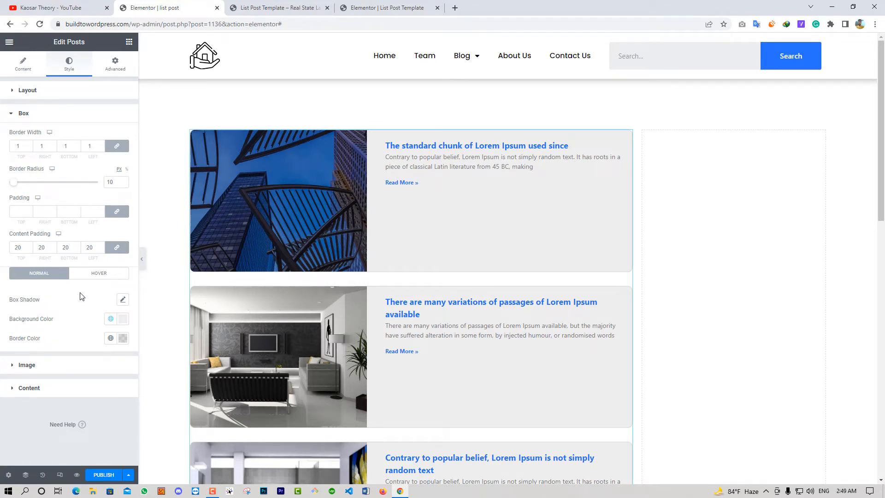
Step: Add a hover box shadow to the post boxes with the color rgba(0, 0, 0, 0.08)
{"action": "left_click", "coordinate": [93, 277]}
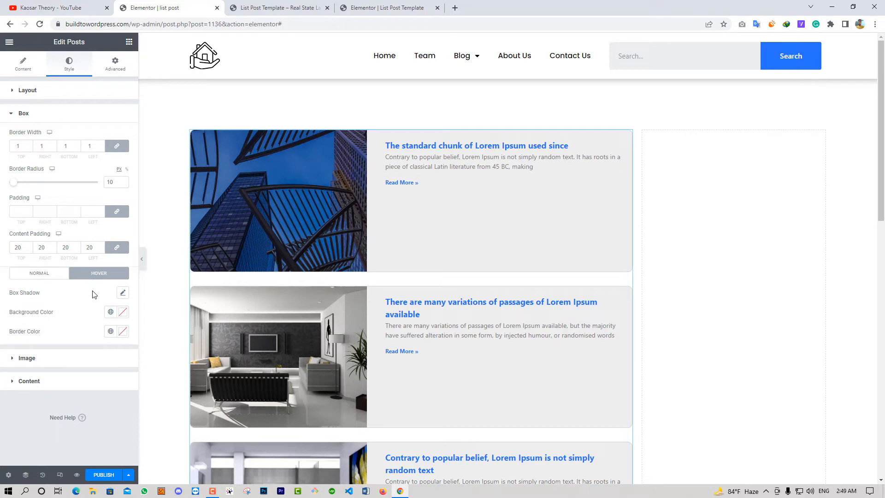
{"action": "left_click", "coordinate": [122, 293]}
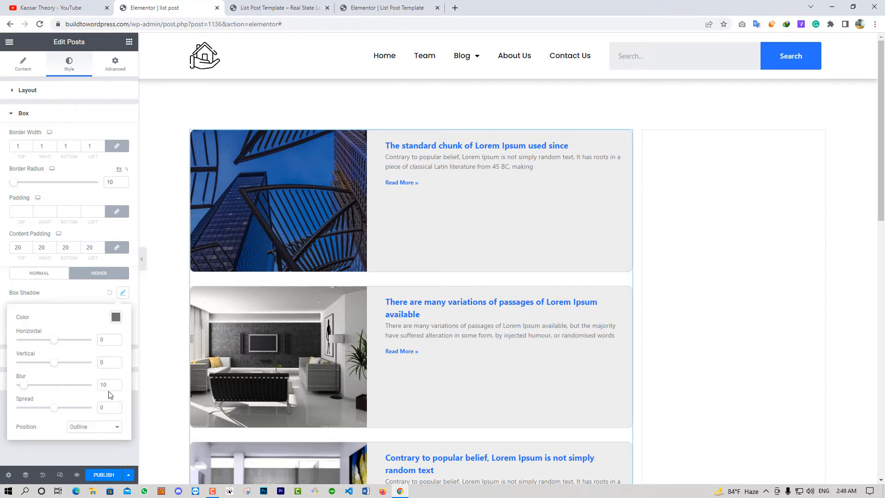
{"action": "left_click", "coordinate": [116, 317]}
{"action": "left_click", "coordinate": [76, 445]}
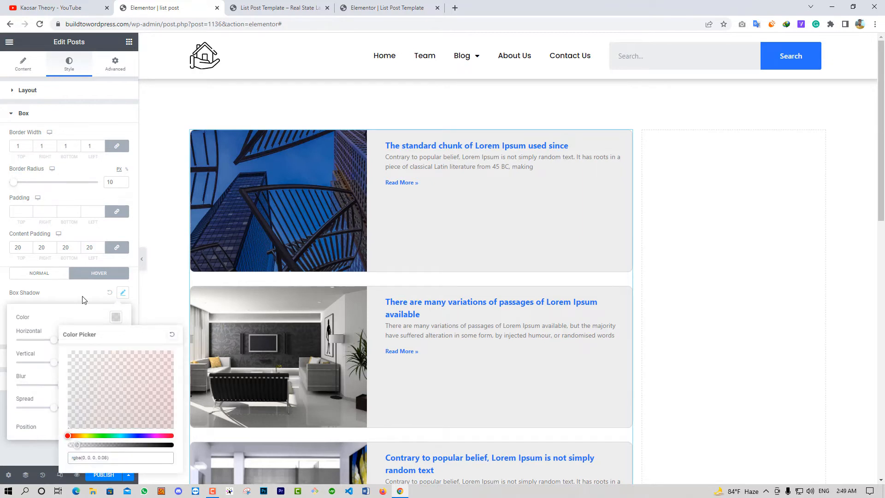
{"action": "left_click", "coordinate": [83, 300]}
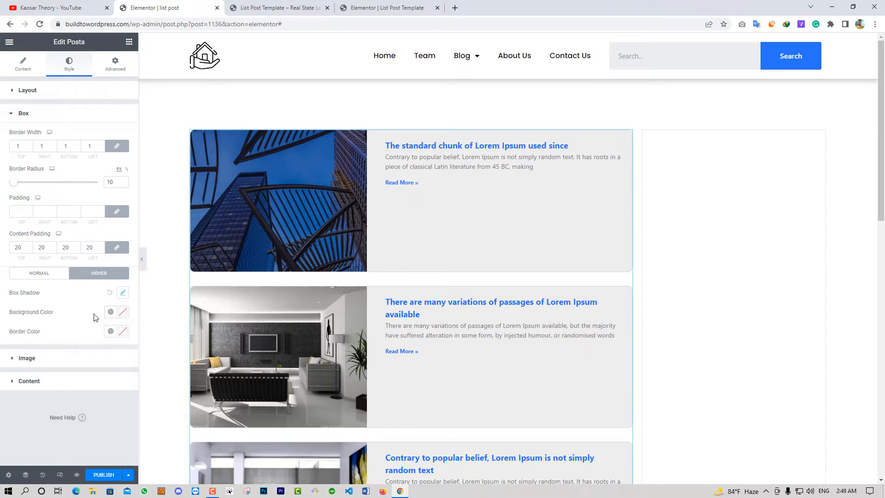
{"action": "left_click", "coordinate": [111, 312]}
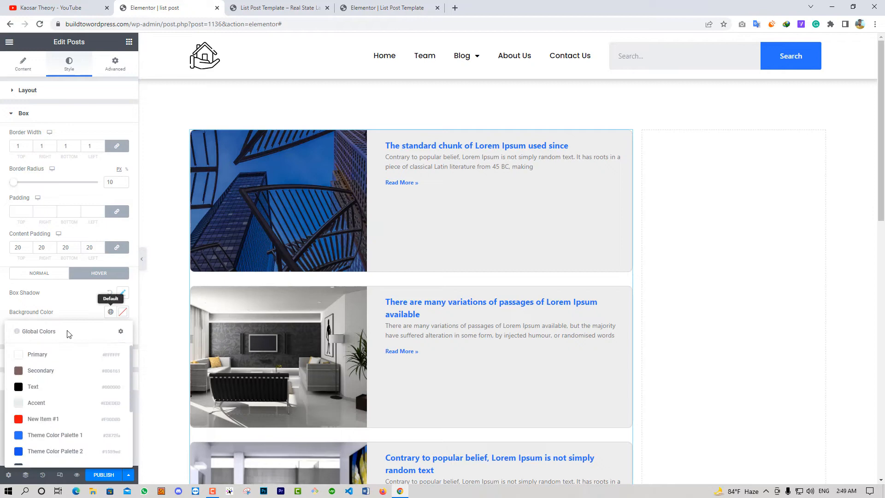
{"action": "left_click", "coordinate": [60, 376]}
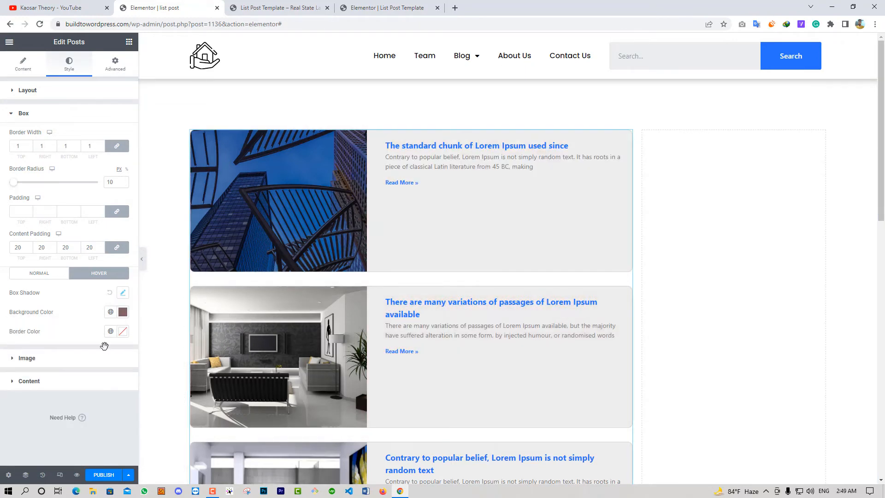
{"action": "left_click", "coordinate": [123, 312]}
{"action": "left_click", "coordinate": [85, 330]}
{"action": "left_click", "coordinate": [92, 311]}
Step: Set the post boxes' normal-state background to a white global color
{"action": "left_click", "coordinate": [60, 273]}
{"action": "left_click", "coordinate": [111, 319]}
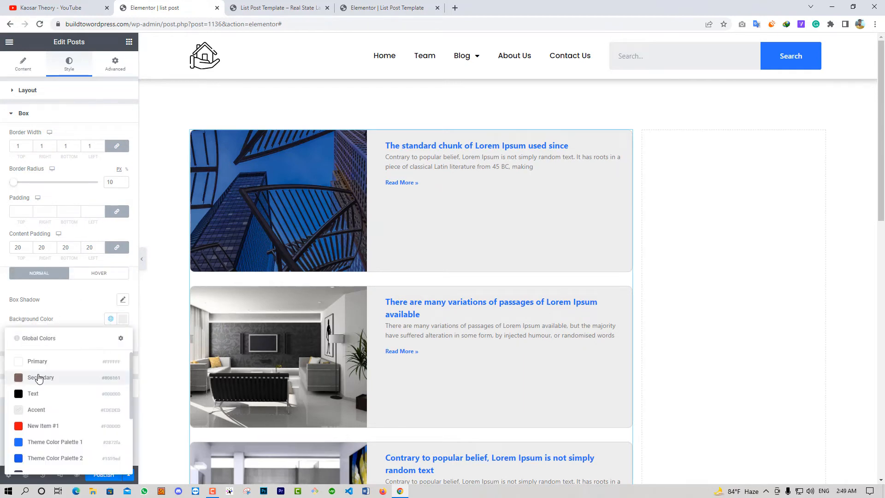
{"action": "left_click", "coordinate": [63, 376]}
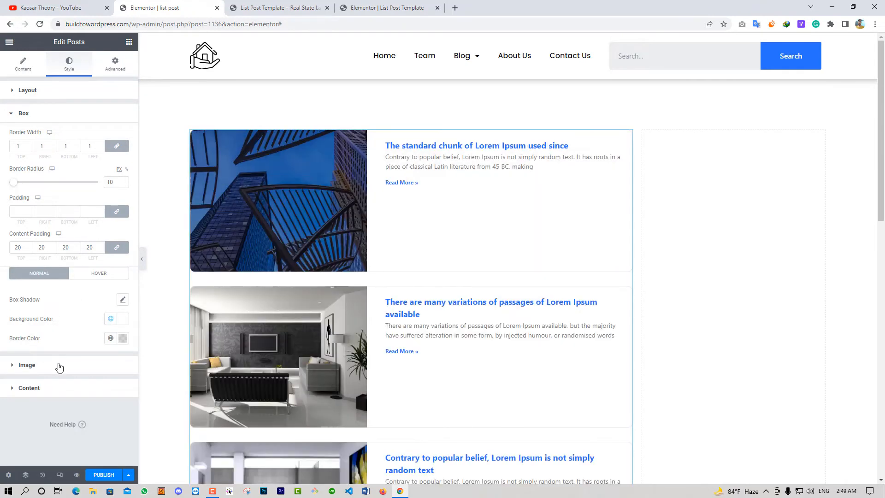
Step: Set the spacing of the post images to 10
{"action": "left_click", "coordinate": [58, 364]}
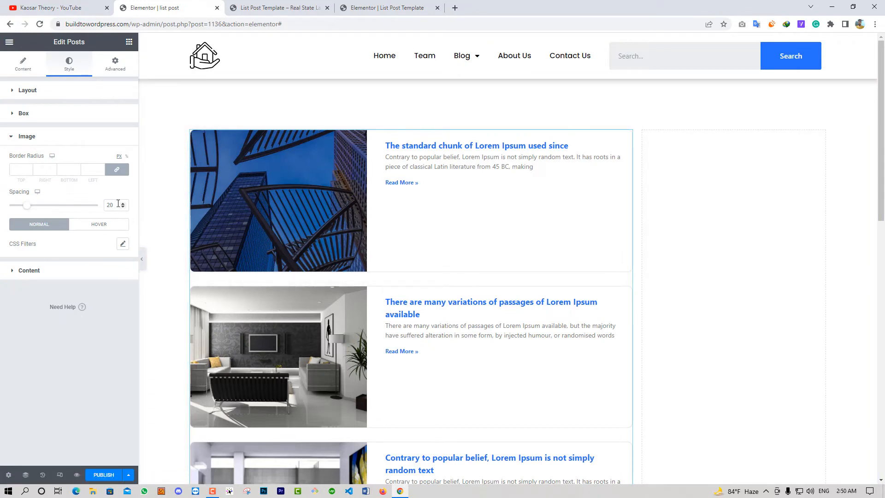
{"action": "left_click_drag", "start_coordinate": [116, 205], "coordinate": [65, 207]}
{"action": "type", "text": "10"}
{"action": "type", "text": "0"}
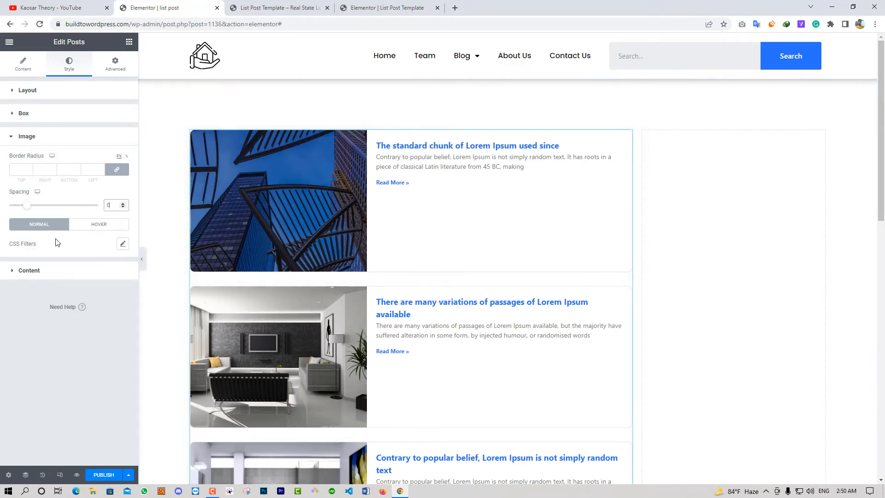
{"action": "type", "text": "10"}
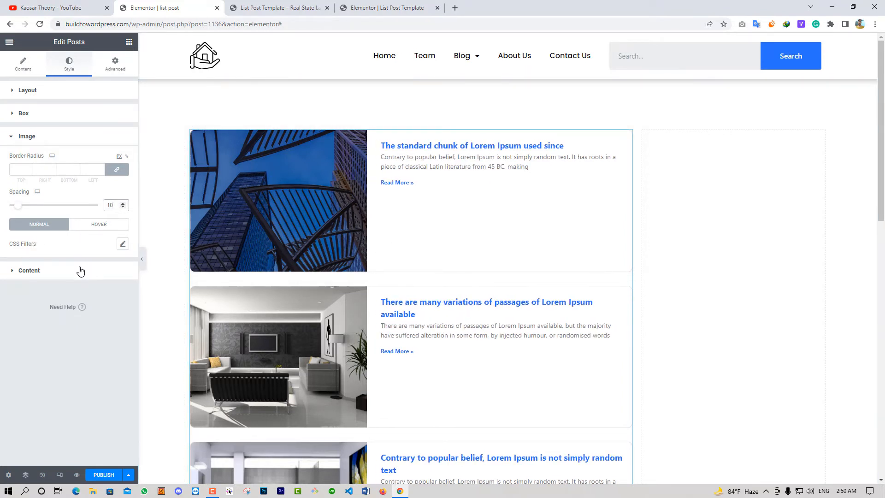
Step: Apply the black global Text color and the global Poppins typography to the post titles
{"action": "left_click", "coordinate": [46, 270]}
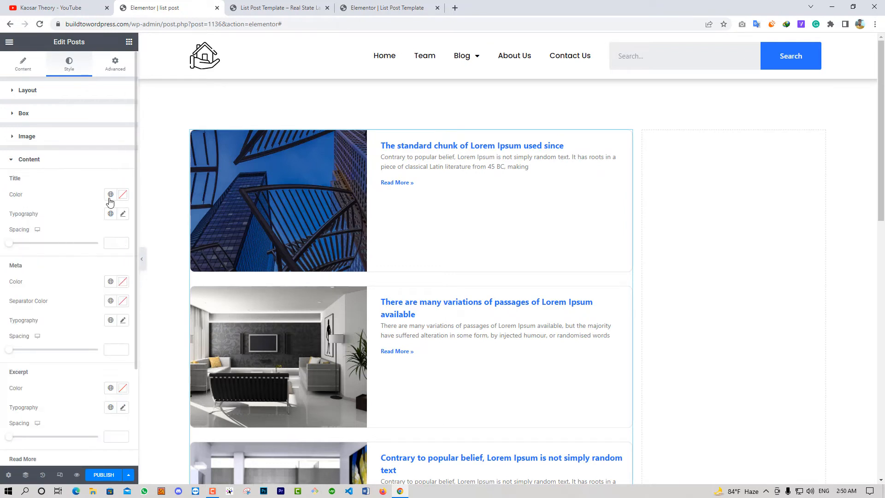
{"action": "left_click", "coordinate": [111, 194]}
{"action": "left_click", "coordinate": [58, 270]}
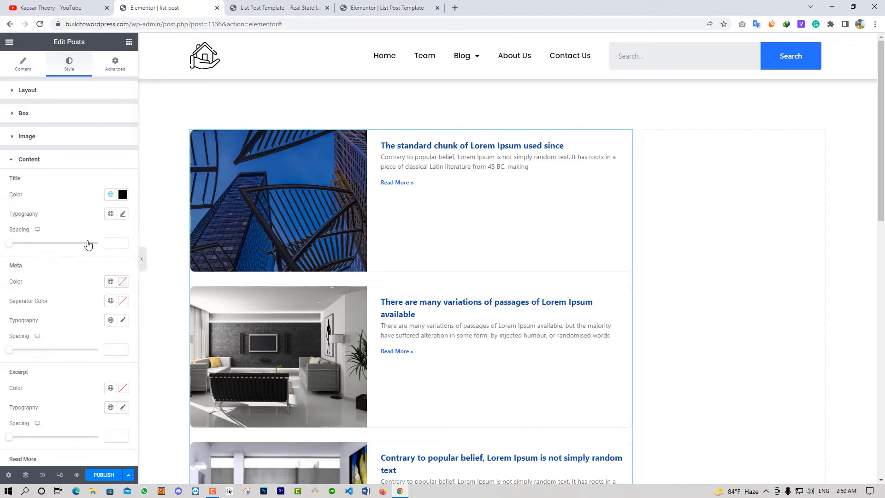
{"action": "left_click", "coordinate": [111, 214]}
{"action": "left_click", "coordinate": [50, 253]}
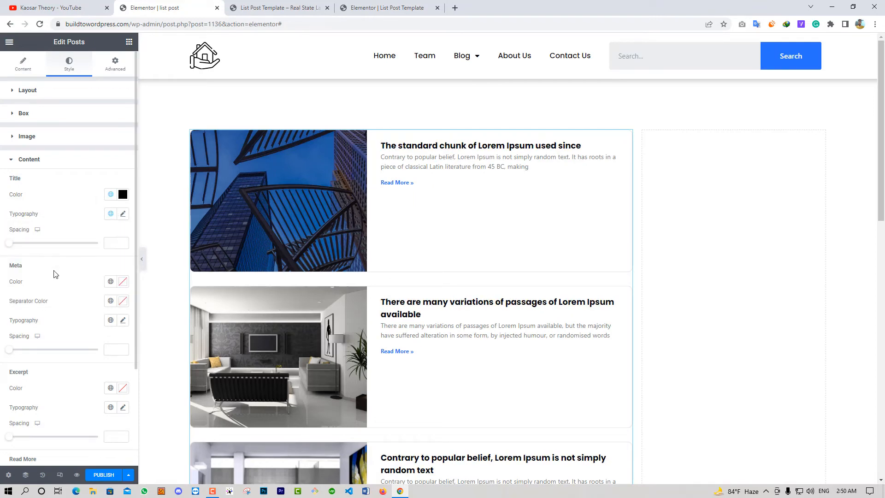
Step: Set the post title typography to weight 600, size 25 px and line height 1.4 em
{"action": "left_click", "coordinate": [122, 214]}
{"action": "left_click", "coordinate": [84, 305]}
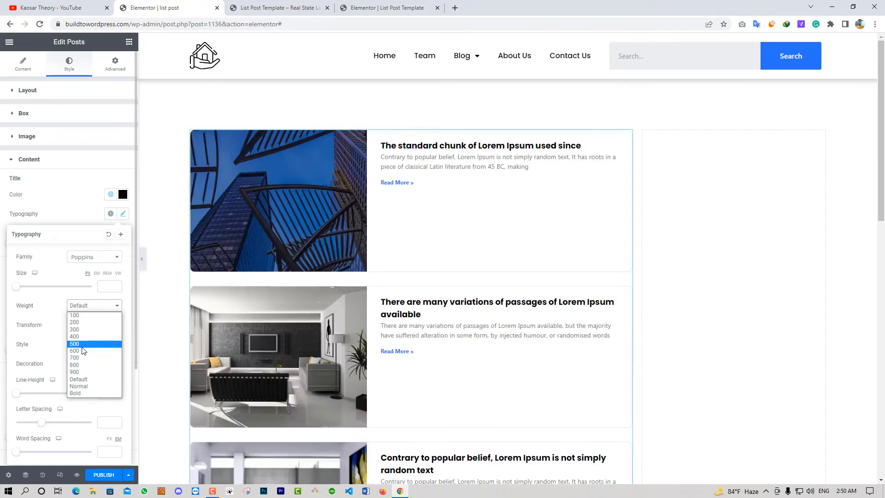
{"action": "left_click", "coordinate": [74, 350]}
{"action": "left_click", "coordinate": [106, 286]}
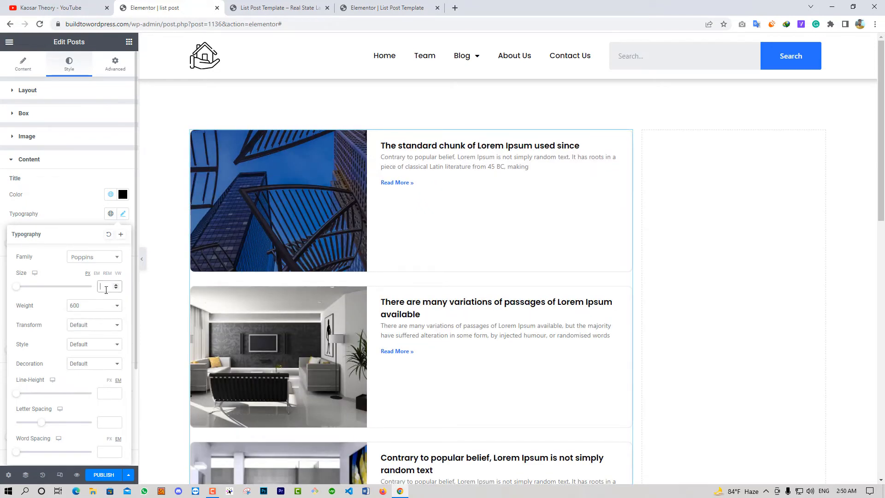
{"action": "type", "text": "25"}
{"action": "left_click", "coordinate": [107, 395]}
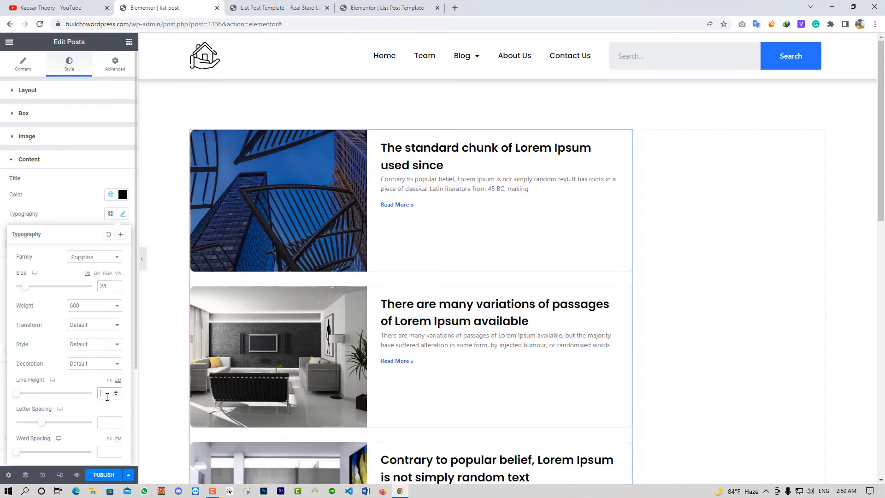
{"action": "type", "text": "1.4"}
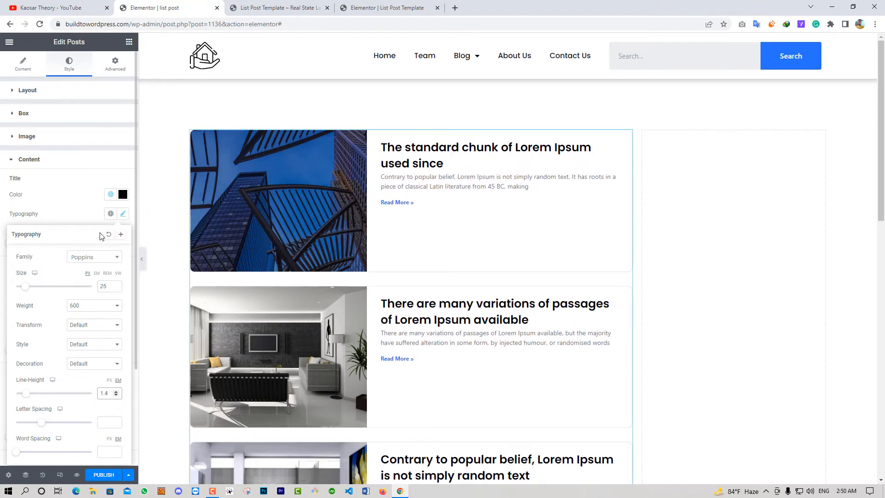
{"action": "left_click", "coordinate": [87, 198]}
Step: Set the content spacing to 15 for the title, 0 for the meta and 15 for the excerpt
{"action": "scroll", "coordinate": [63, 360], "scroll_direction": "down", "scroll_amount": 3}
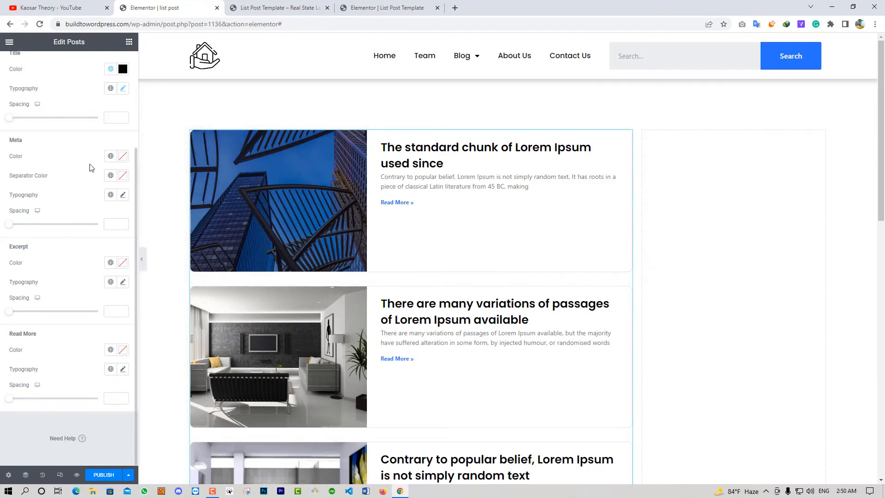
{"action": "left_click", "coordinate": [114, 117]}
{"action": "type", "text": "15"}
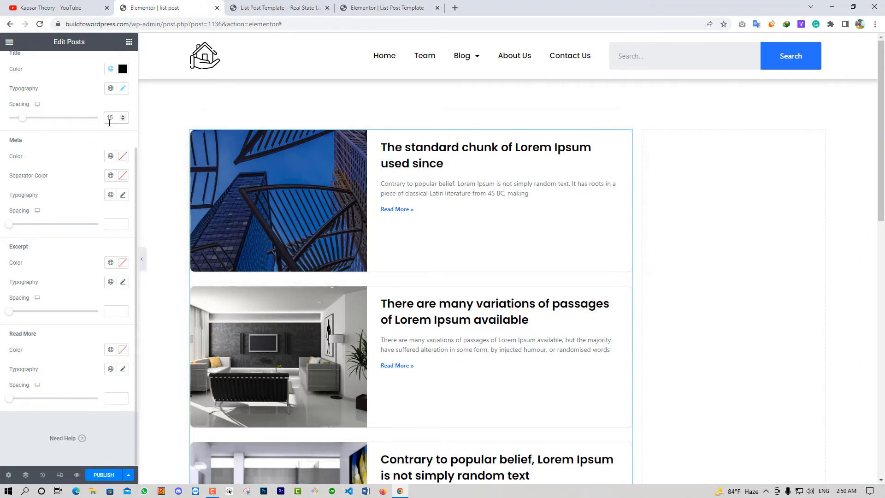
{"action": "left_click", "coordinate": [112, 223]}
{"action": "type", "text": "0"}
{"action": "left_click", "coordinate": [110, 310]}
{"action": "type", "text": "15"}
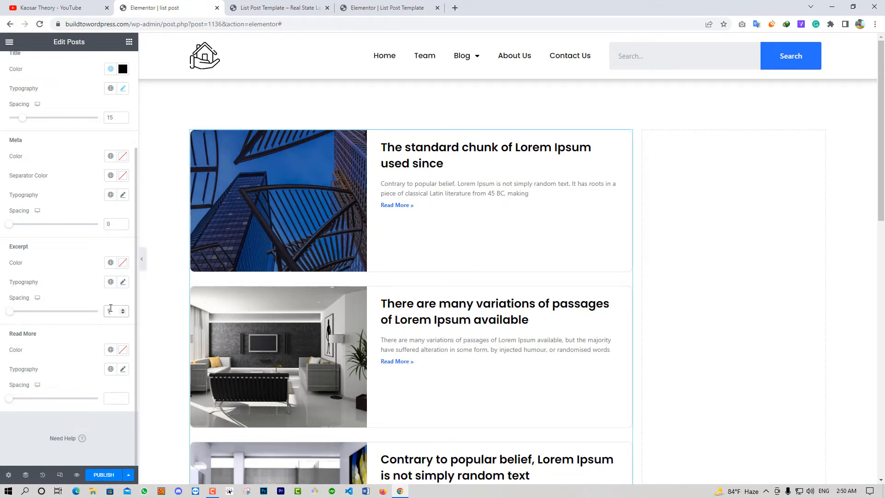
Step: Set the excerpt text color to a dark slate-blue global color
{"action": "left_click", "coordinate": [110, 263]}
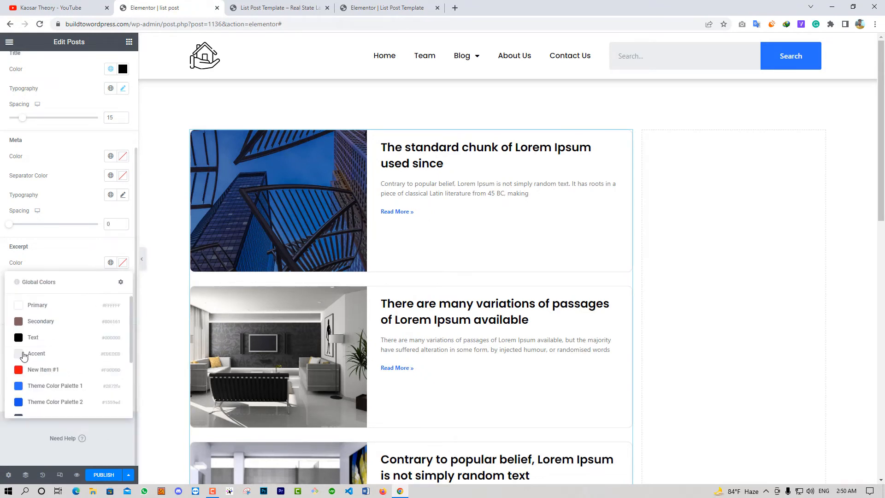
{"action": "left_click", "coordinate": [44, 355]}
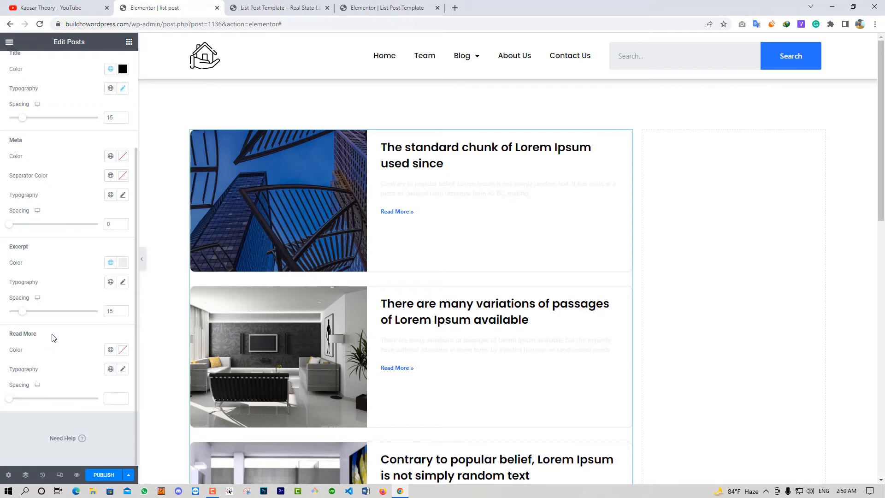
{"action": "left_click", "coordinate": [111, 263]}
{"action": "scroll", "coordinate": [59, 362], "scroll_direction": "down", "scroll_amount": 2}
{"action": "left_click", "coordinate": [59, 329]}
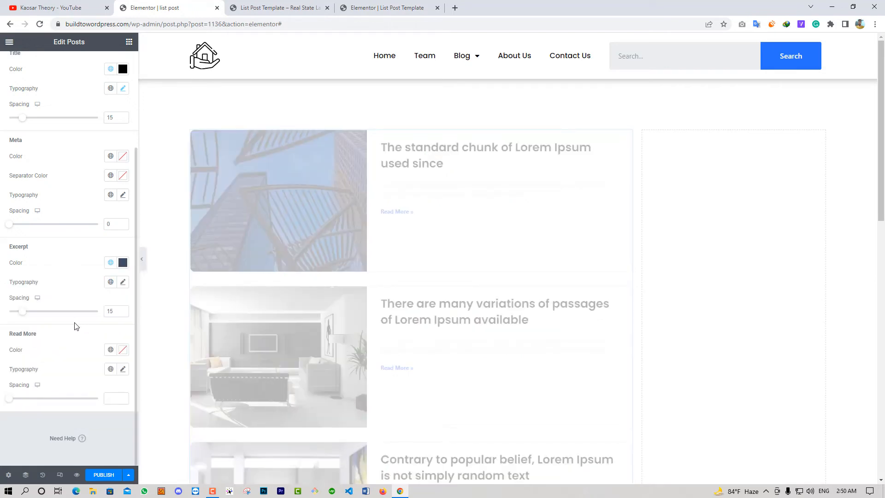
Step: Apply the global Nunito typography to the post excerpts and set its size to 16 px
{"action": "left_click", "coordinate": [111, 282]}
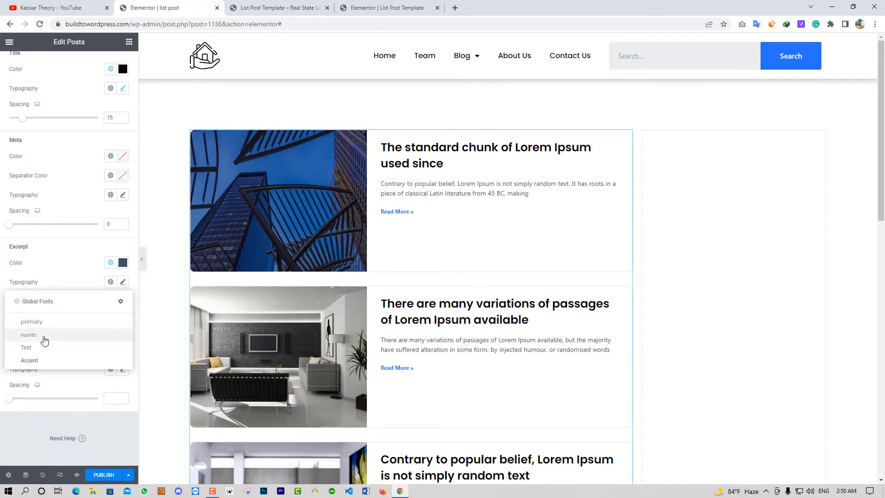
{"action": "left_click", "coordinate": [43, 336]}
{"action": "left_click", "coordinate": [123, 282]}
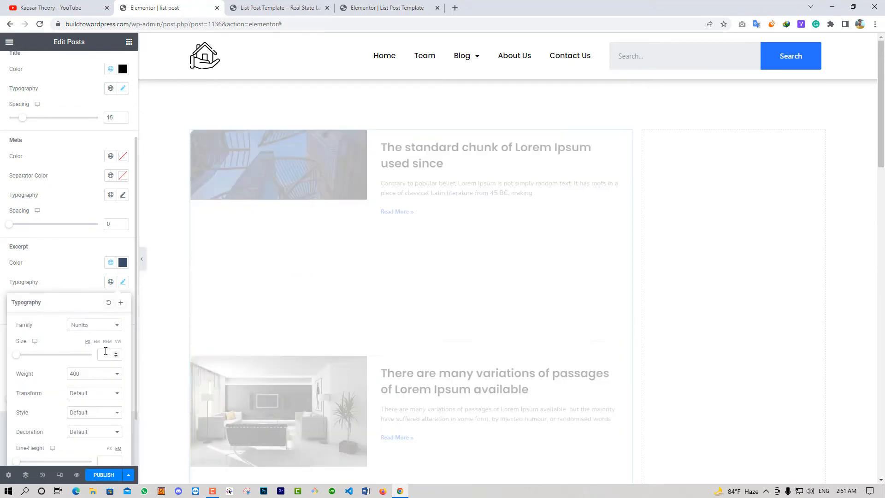
{"action": "left_click", "coordinate": [105, 353]}
{"action": "type", "text": "16"}
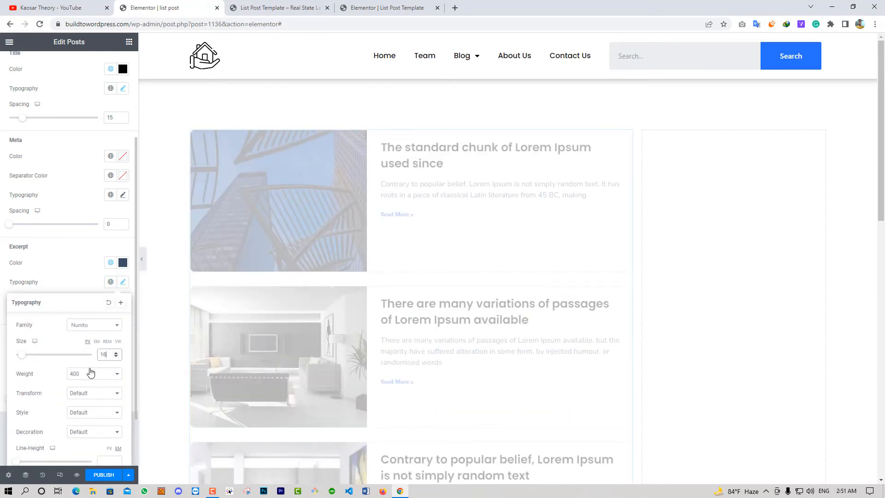
{"action": "left_click", "coordinate": [85, 267]}
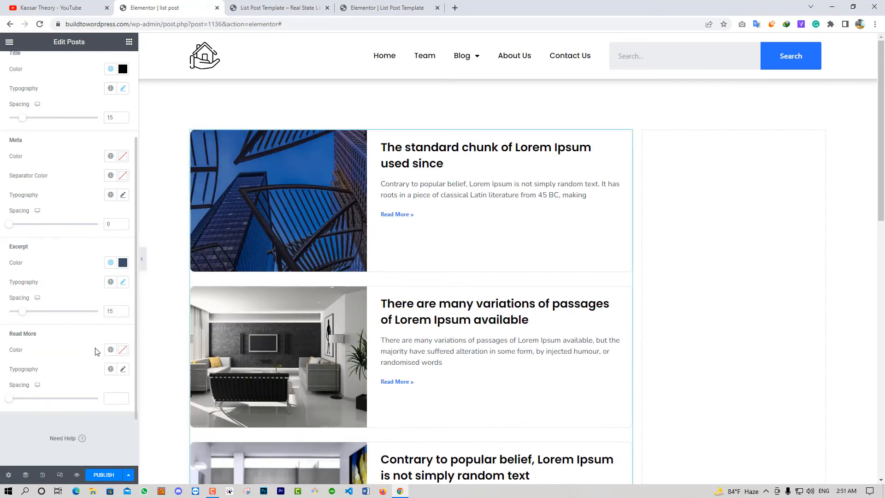
Step: Apply the red New Item #1 global color and the global primary Poppins typography to the Read More links
{"action": "left_click", "coordinate": [111, 351]}
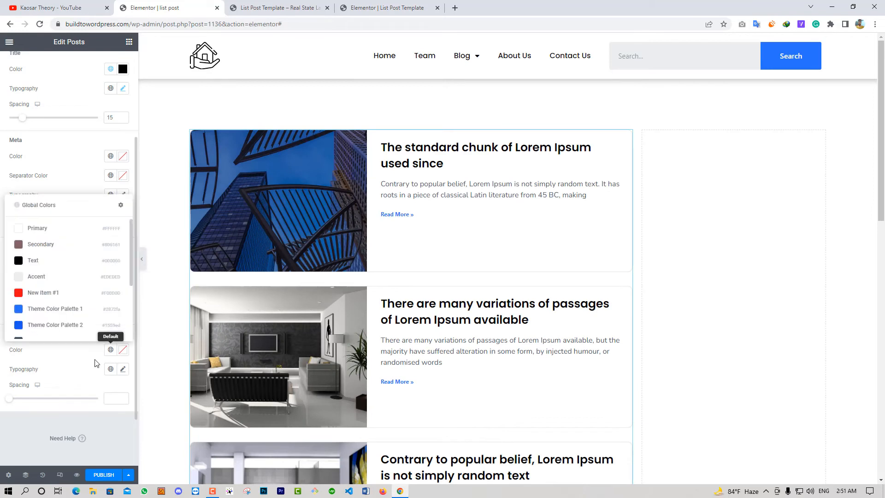
{"action": "left_click", "coordinate": [41, 297]}
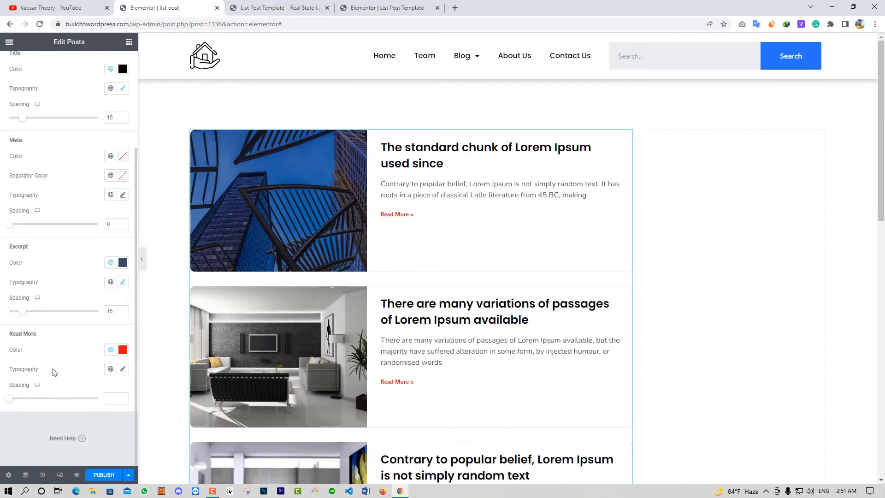
{"action": "left_click", "coordinate": [110, 370]}
{"action": "left_click", "coordinate": [54, 407]}
Step: Set the Read More typography to size 16 px and weight 600
{"action": "left_click", "coordinate": [123, 370]}
{"action": "left_click", "coordinate": [100, 442]}
{"action": "type", "text": "1"}
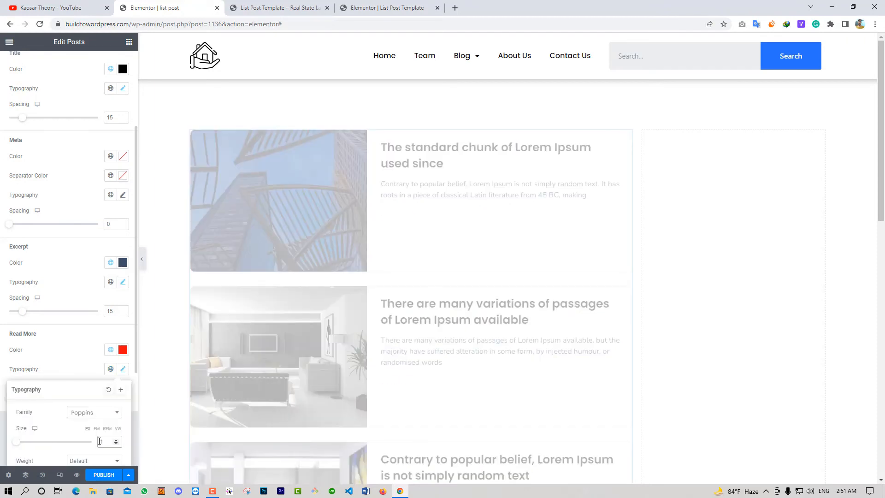
{"action": "type", "text": "6"}
{"action": "scroll", "coordinate": [99, 405], "scroll_direction": "down", "scroll_amount": 3}
{"action": "left_click", "coordinate": [87, 325]}
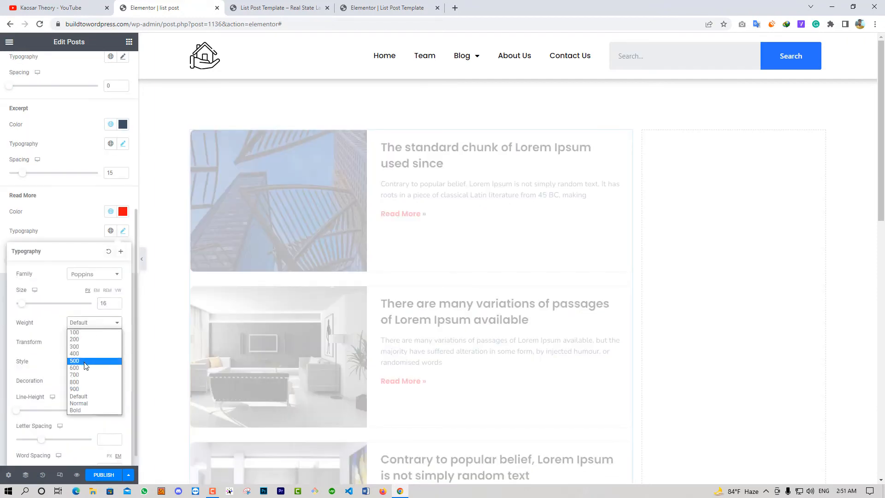
{"action": "left_click", "coordinate": [83, 369]}
{"action": "left_click", "coordinate": [516, 364]}
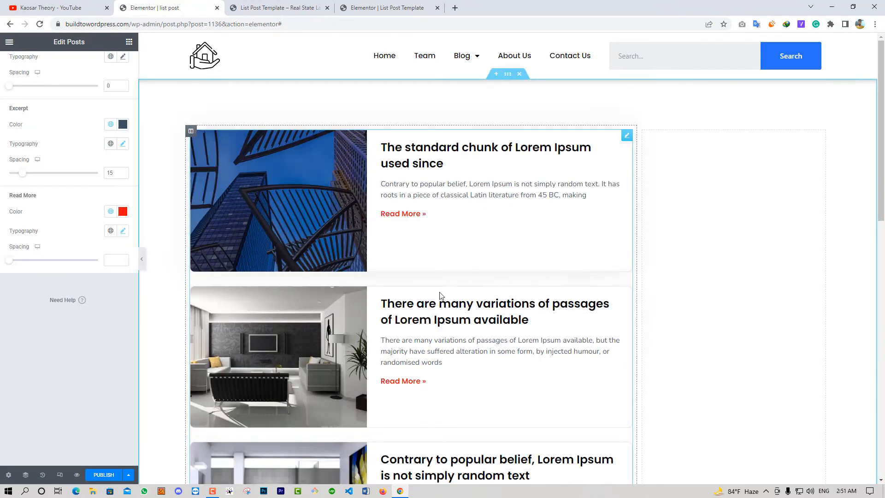
Step: Examine the title, excerpt and Read More styling of all posts in the list
{"action": "scroll", "coordinate": [463, 385], "scroll_direction": "down", "scroll_amount": 5}
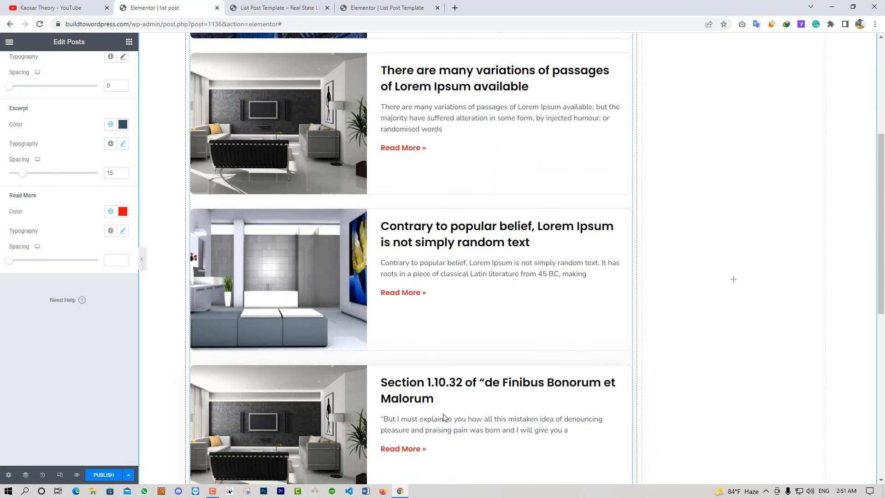
{"action": "scroll", "coordinate": [444, 417], "scroll_direction": "down", "scroll_amount": 6}
{"action": "scroll", "coordinate": [440, 336], "scroll_direction": "up", "scroll_amount": 5}
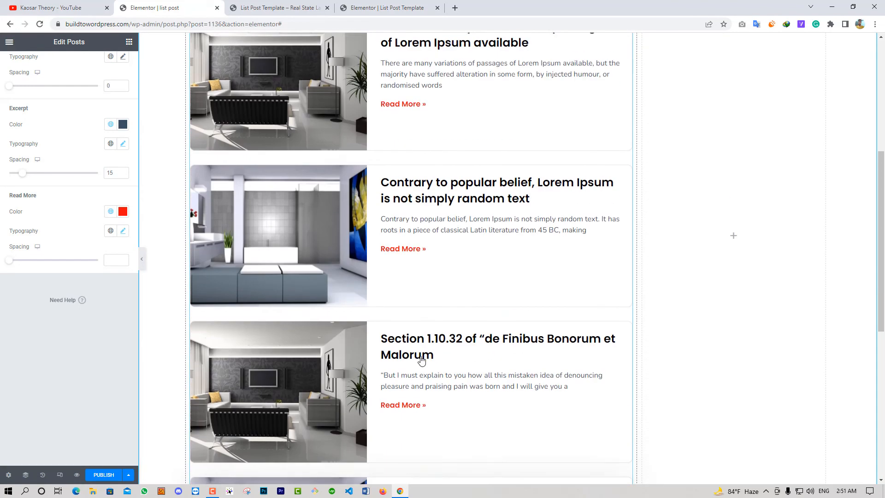
{"action": "scroll", "coordinate": [421, 361], "scroll_direction": "up", "scroll_amount": 6}
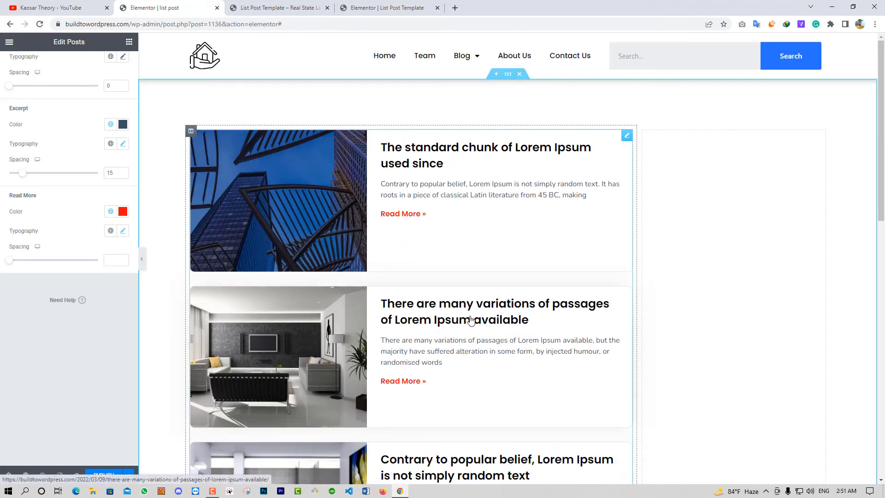
{"action": "scroll", "coordinate": [434, 338], "scroll_direction": "down", "scroll_amount": 6}
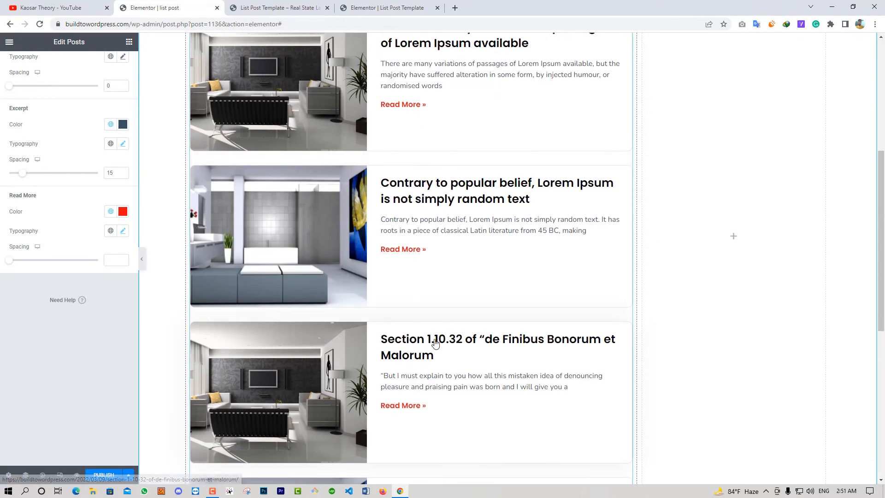
{"action": "scroll", "coordinate": [426, 350], "scroll_direction": "up", "scroll_amount": 3}
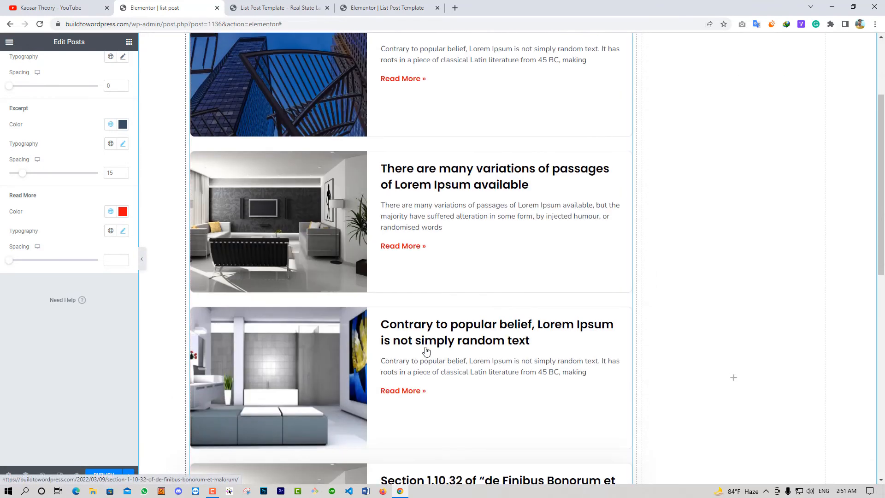
{"action": "scroll", "coordinate": [426, 352], "scroll_direction": "up", "scroll_amount": 2}
Step: Publish the template with an Include condition for All Archives
{"action": "left_click", "coordinate": [101, 476]}
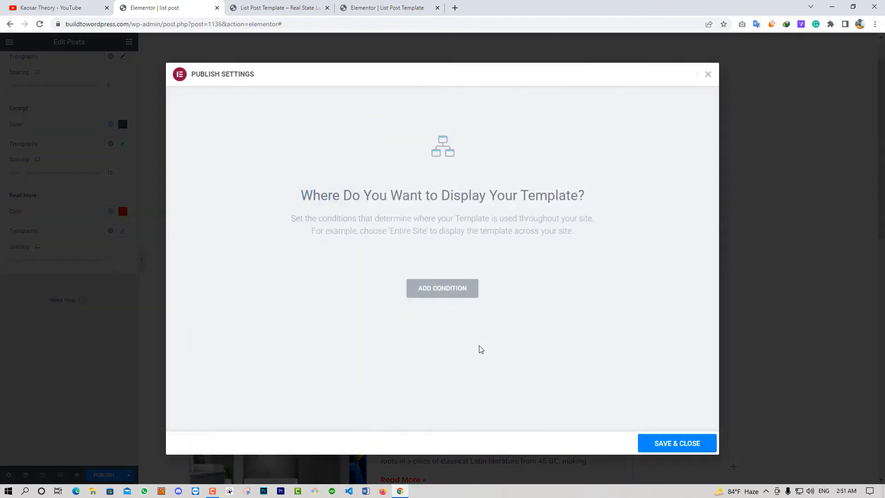
{"action": "left_click", "coordinate": [462, 288]}
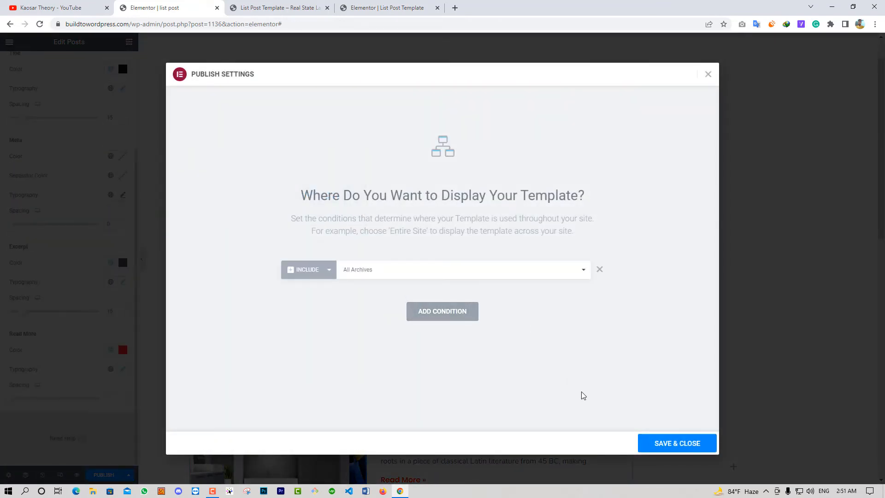
{"action": "left_click", "coordinate": [643, 439]}
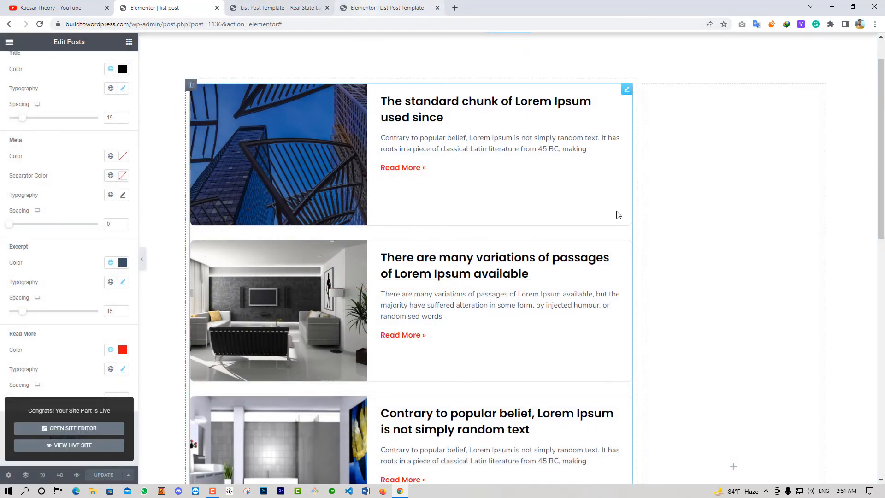
Step: Copy the Subscribe Now inner section from the reference List Post Template and paste it into the empty sidebar column of the list post template
{"action": "left_click", "coordinate": [383, 8]}
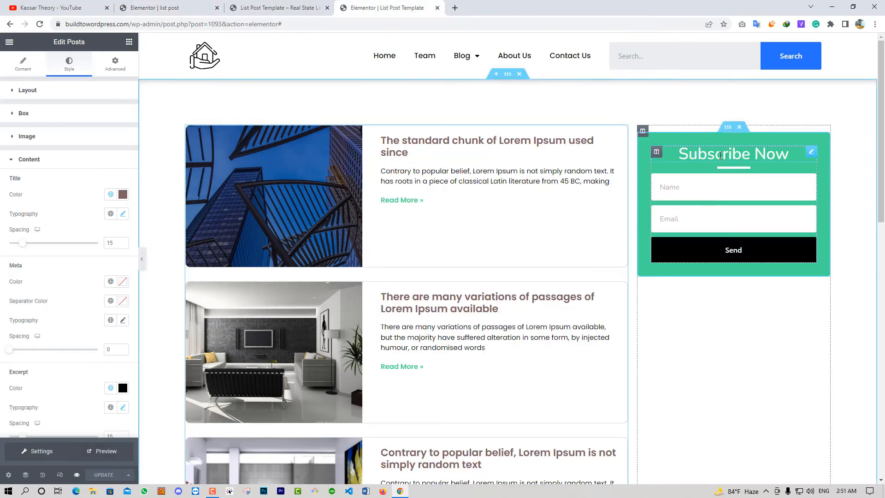
{"action": "right_click", "coordinate": [728, 131]}
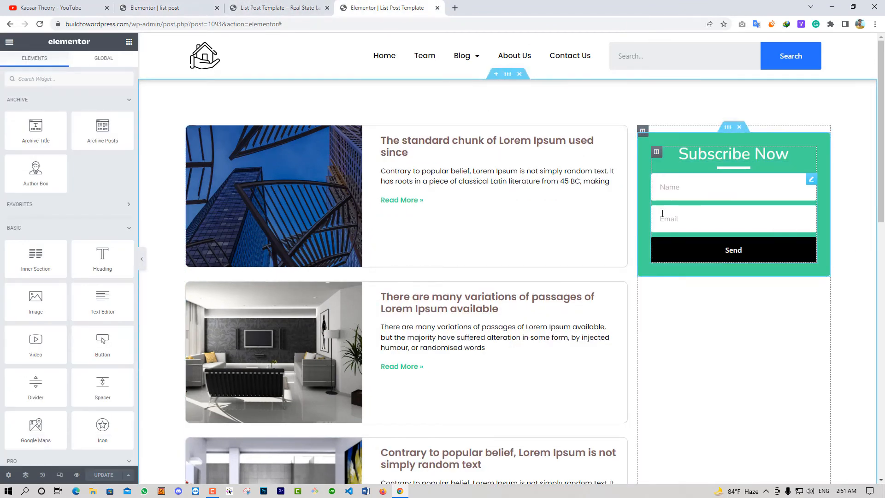
{"action": "left_click", "coordinate": [177, 8]}
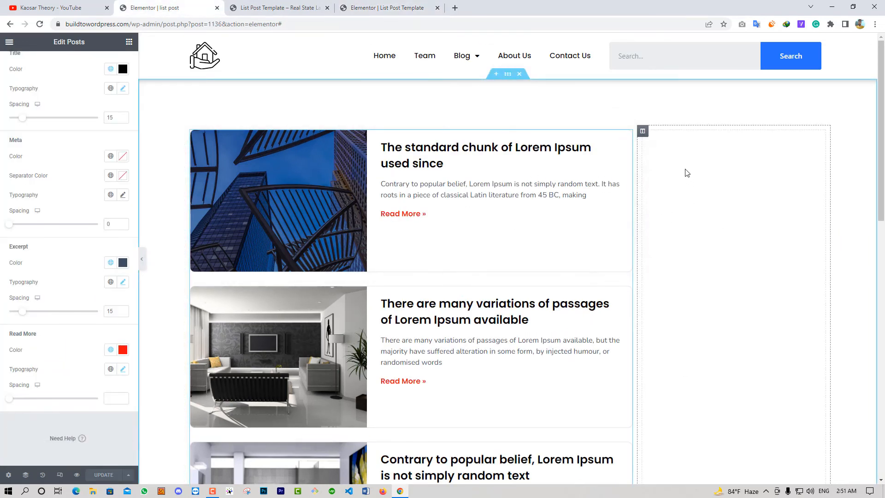
{"action": "right_click", "coordinate": [657, 160]}
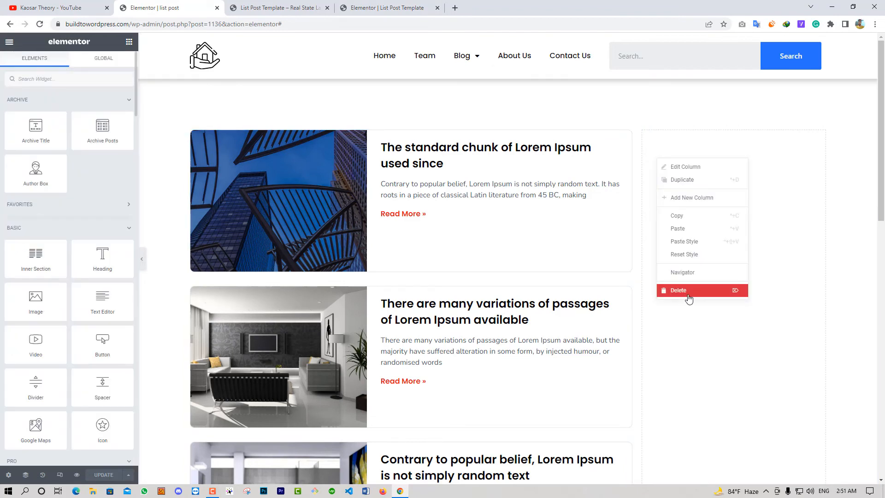
{"action": "left_click", "coordinate": [700, 228]}
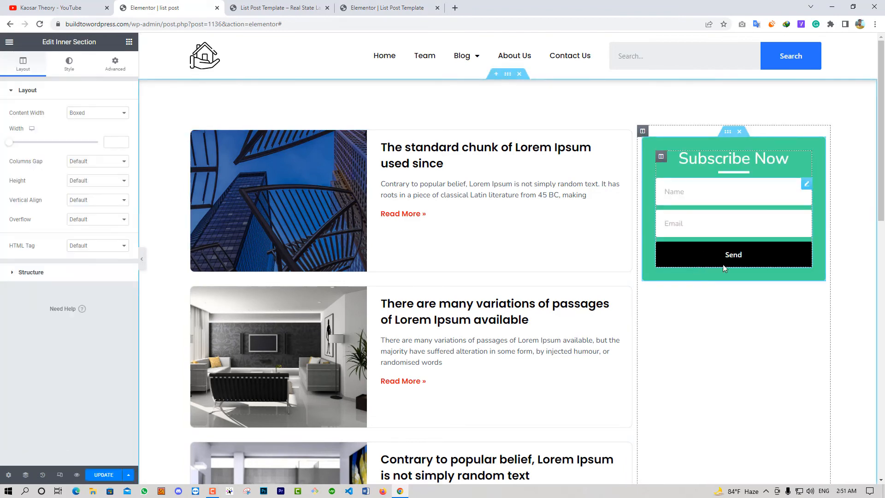
Step: Update the template and review the whole page in its live preview
{"action": "left_click", "coordinate": [111, 476]}
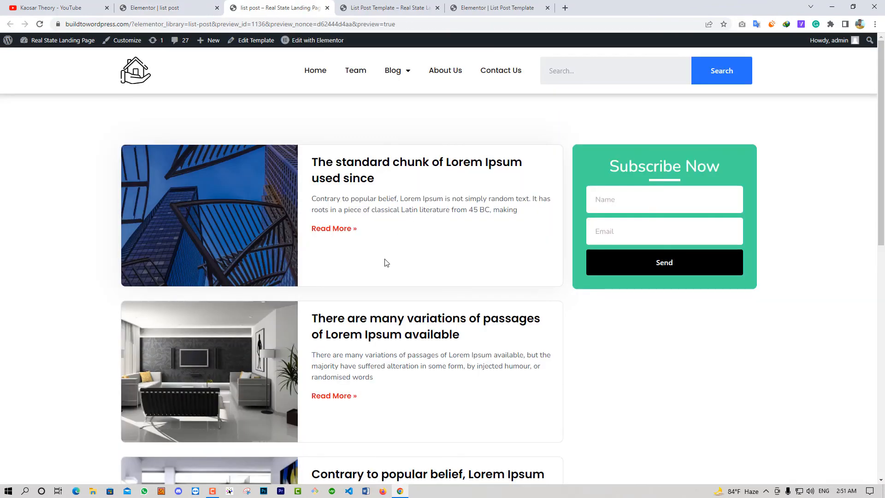
{"action": "scroll", "coordinate": [387, 263], "scroll_direction": "down", "scroll_amount": 7}
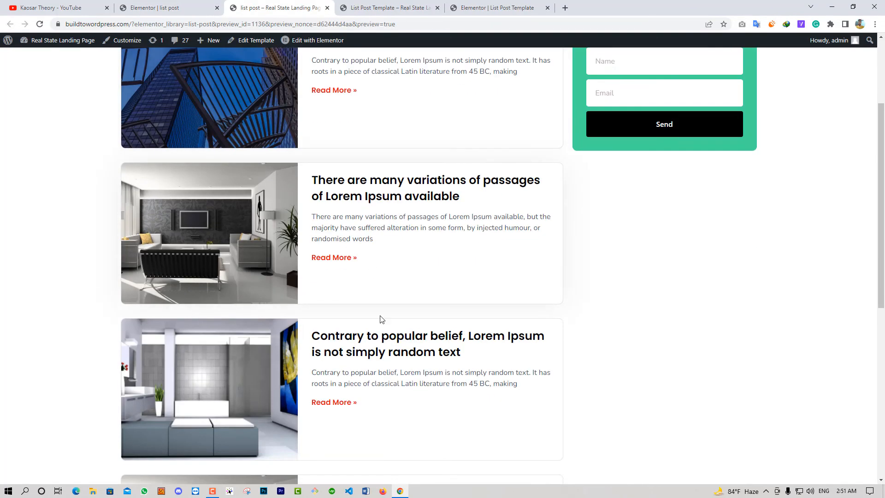
{"action": "scroll", "coordinate": [376, 342], "scroll_direction": "down", "scroll_amount": 4}
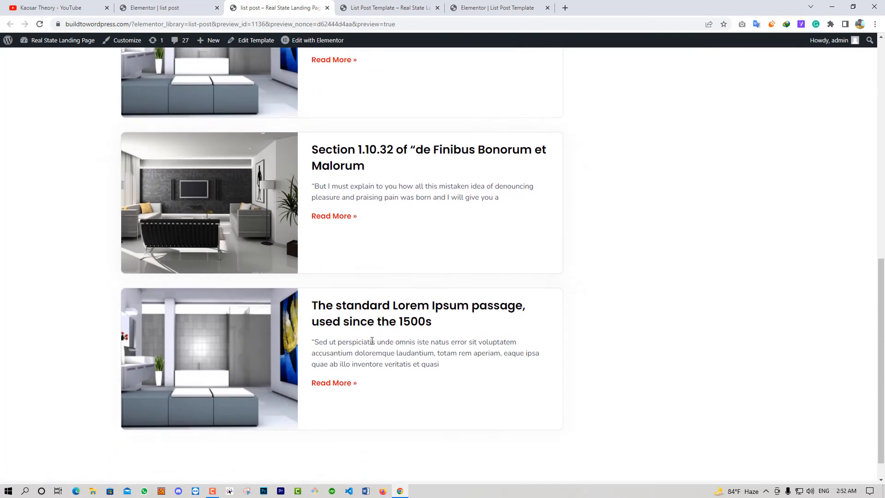
{"action": "scroll", "coordinate": [375, 302], "scroll_direction": "up", "scroll_amount": 11}
Step: Back in the template editor, delete the sidebar column containing the Subscribe Now form and review the post list
{"action": "left_click", "coordinate": [203, 8]}
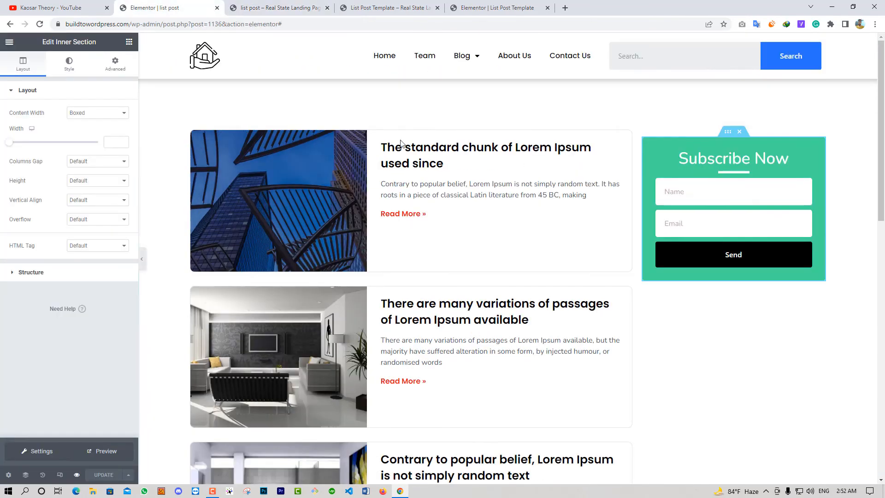
{"action": "right_click", "coordinate": [644, 134]}
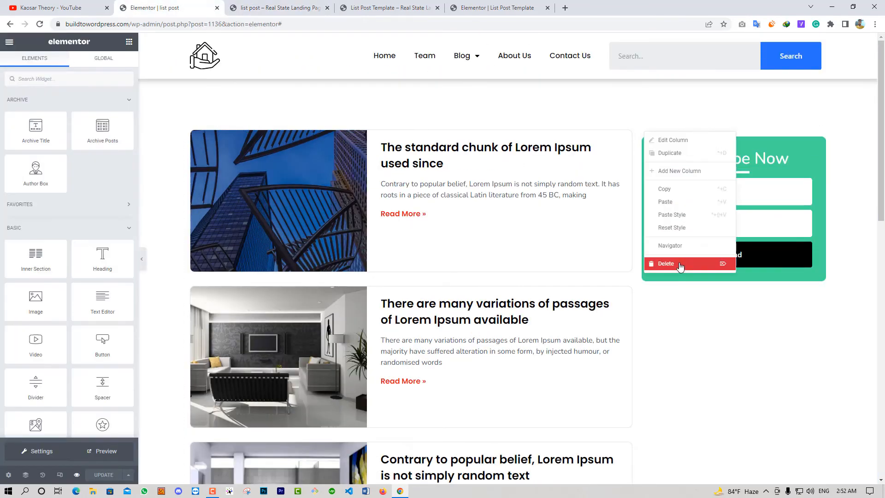
{"action": "left_click", "coordinate": [681, 263]}
{"action": "scroll", "coordinate": [499, 242], "scroll_direction": "down", "scroll_amount": 10}
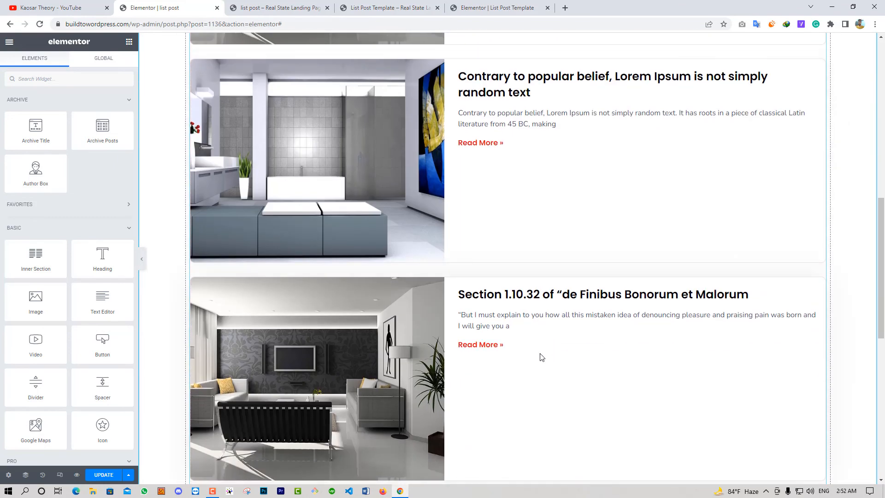
{"action": "scroll", "coordinate": [539, 347], "scroll_direction": "down", "scroll_amount": 6}
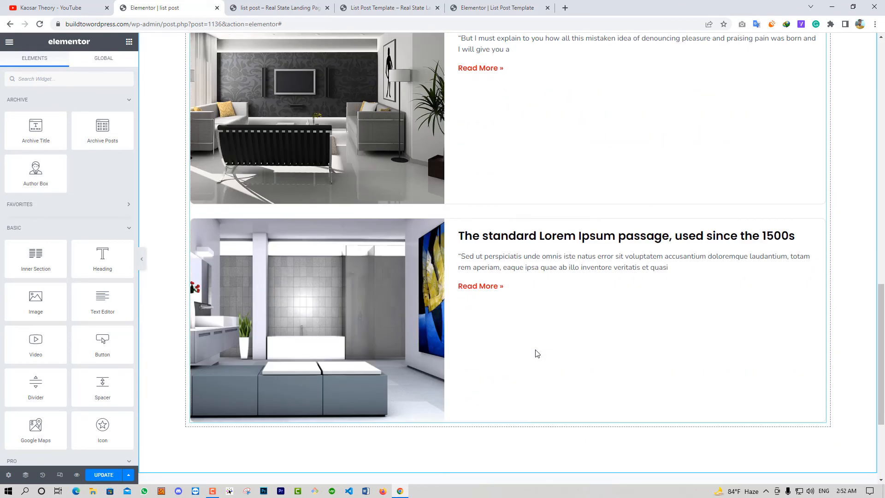
{"action": "scroll", "coordinate": [537, 353], "scroll_direction": "up", "scroll_amount": 5}
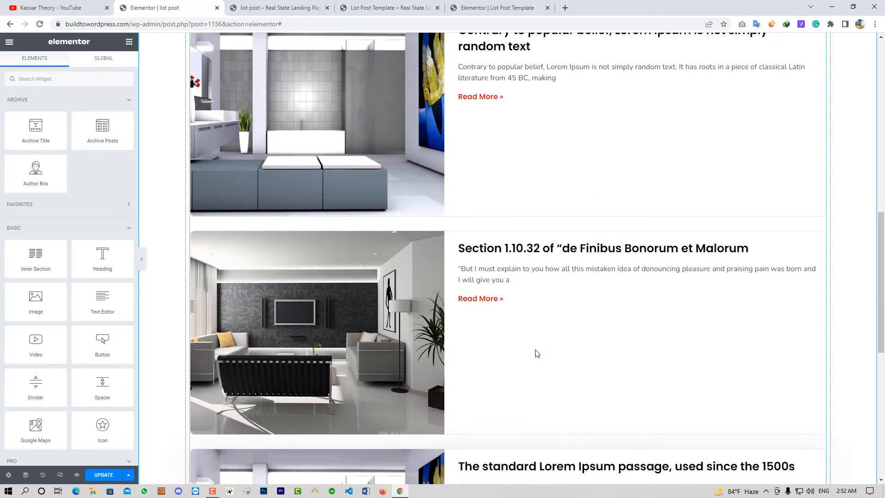
{"action": "scroll", "coordinate": [537, 353], "scroll_direction": "up", "scroll_amount": 2}
{"action": "scroll", "coordinate": [537, 353], "scroll_direction": "up", "scroll_amount": 3}
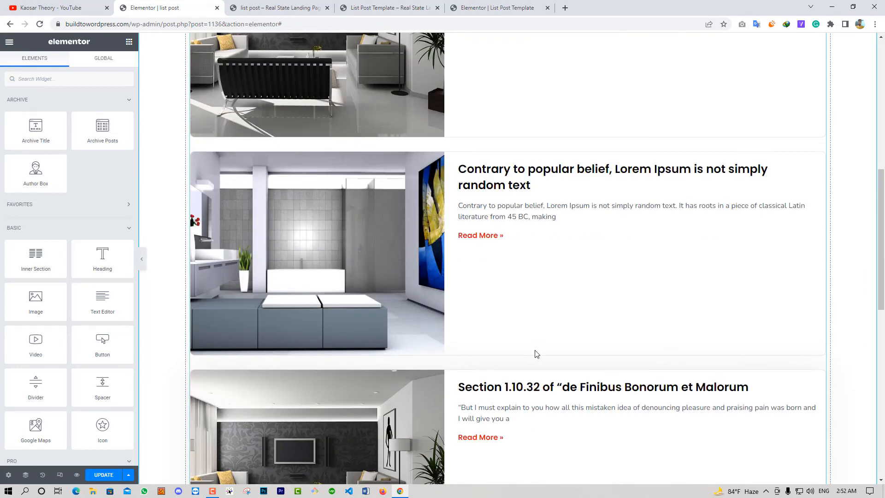